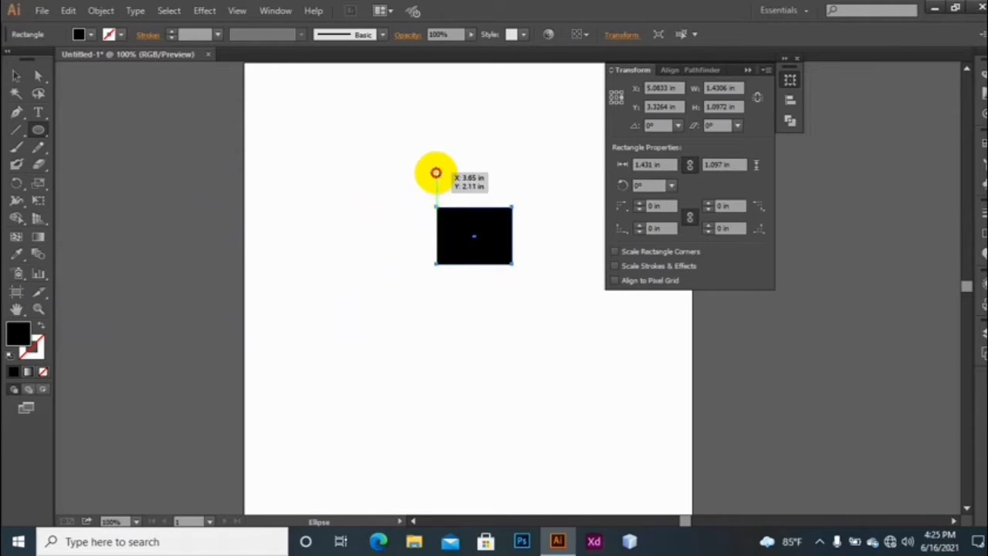
- Draw a circle about 1.43 in wide left of the black rectangle and cover its lower half with a rectangle about 2.44 × 1.62 in
{"action": "mouse_move", "coordinate": [437, 171]}
{"action": "left_mouse_down"}
{"action": "mouse_move", "coordinate": [512, 238]}
{"action": "mouse_move", "coordinate": [476, 228]}
{"action": "mouse_move", "coordinate": [357, 245]}
{"action": "left_mouse_up"}
{"action": "left_click", "coordinate": [23, 74]}
{"action": "left_click_drag", "start_coordinate": [38, 131], "coordinate": [141, 133]}
{"action": "left_click", "coordinate": [276, 217]}
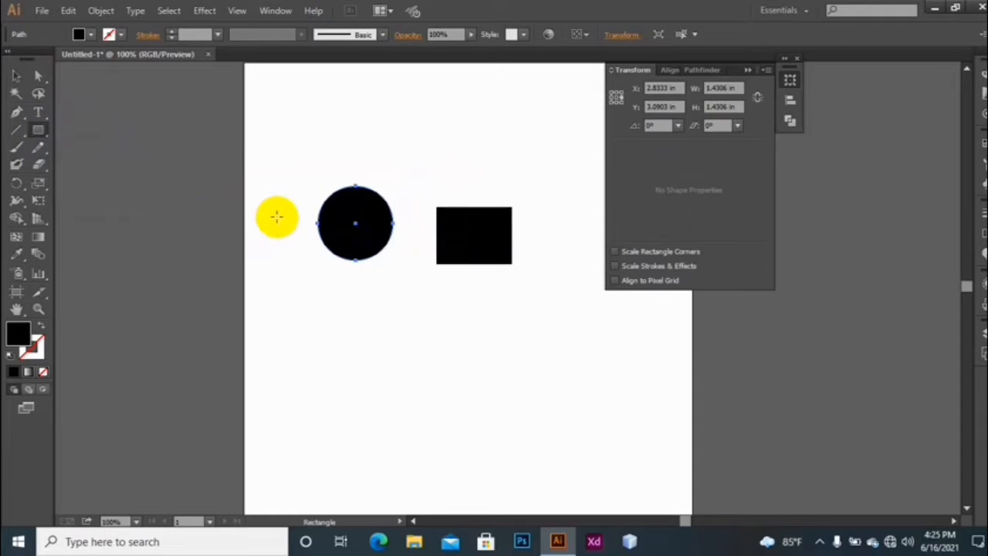
{"action": "left_click_drag", "start_coordinate": [277, 222], "coordinate": [406, 307]}
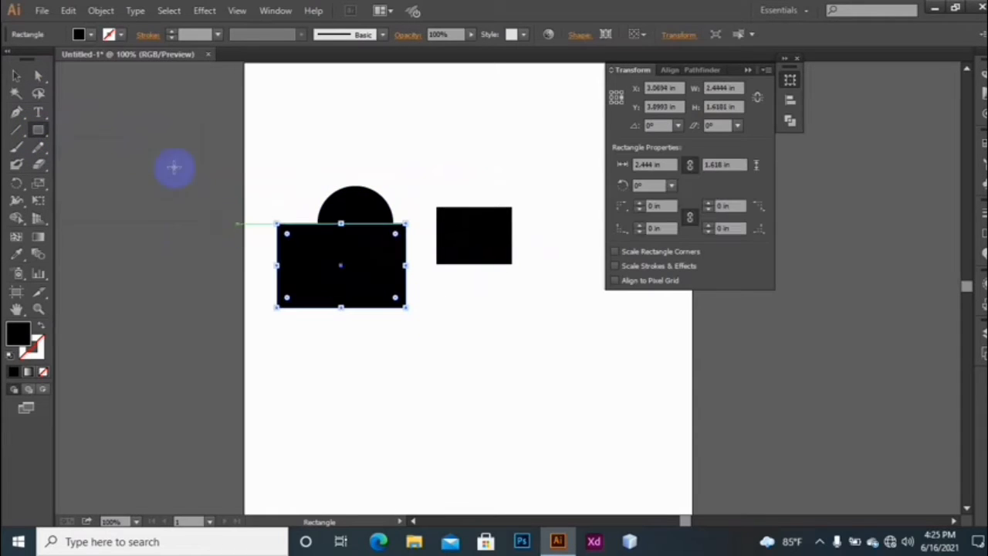
- Select the circle and the overlapping rectangle and subtract the front shape with Minus Front to leave a half circle
{"action": "left_click", "coordinate": [18, 75]}
{"action": "left_click_drag", "start_coordinate": [339, 140], "coordinate": [357, 309]}
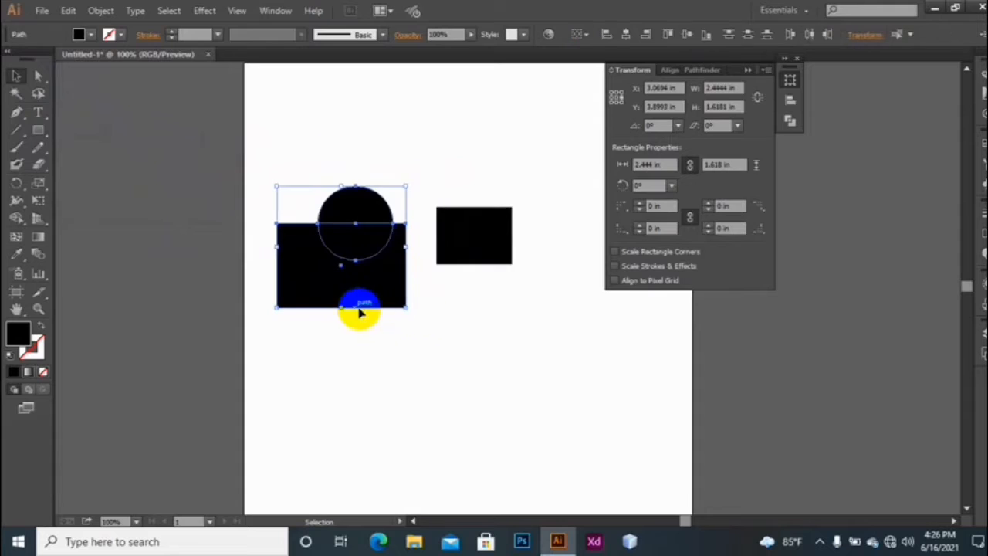
{"action": "left_click", "coordinate": [717, 126]}
{"action": "left_click", "coordinate": [704, 71]}
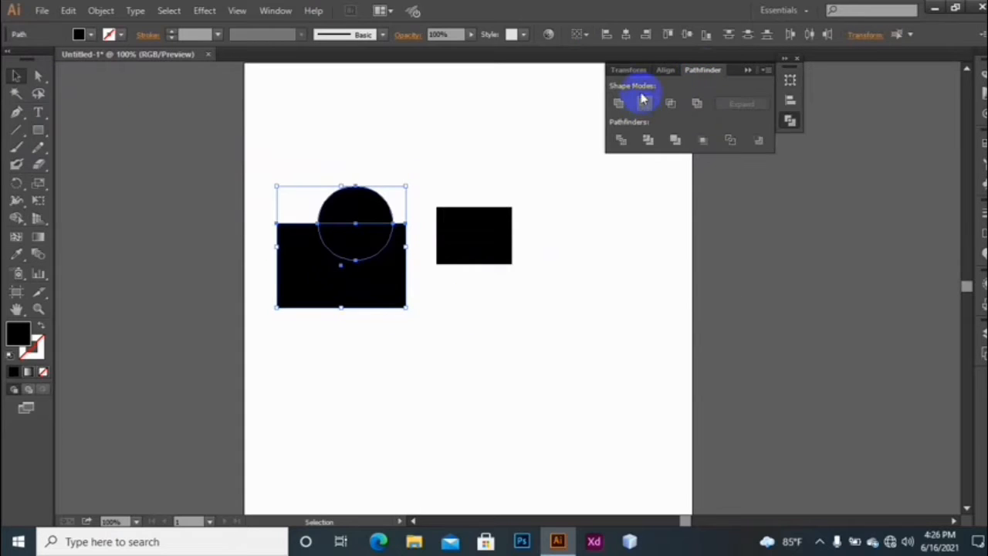
{"action": "left_click", "coordinate": [643, 105]}
- Place the half circle just above the black rectangle as a head with a thin gap, and move the floating panels off the artboard
{"action": "left_click_drag", "start_coordinate": [353, 207], "coordinate": [472, 190]}
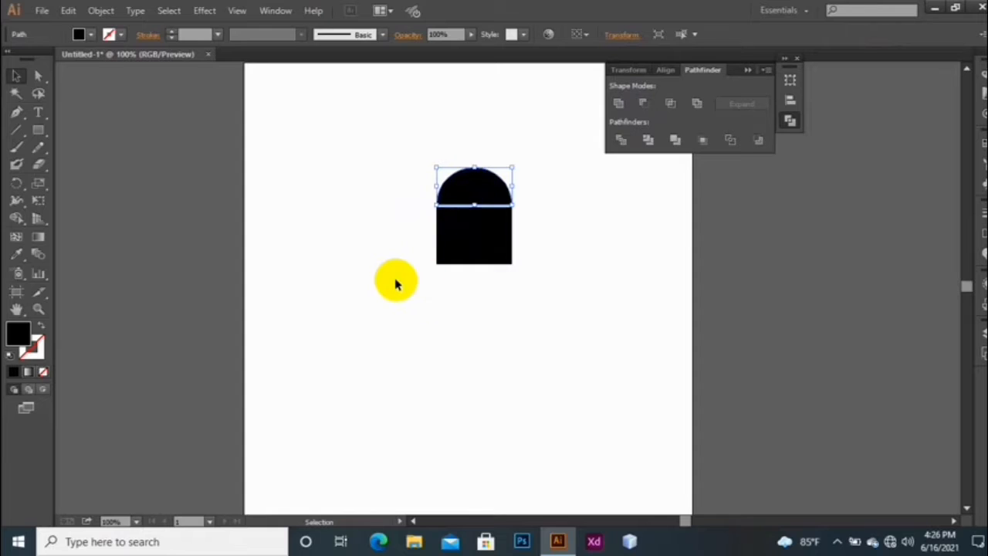
{"action": "left_click", "coordinate": [406, 306]}
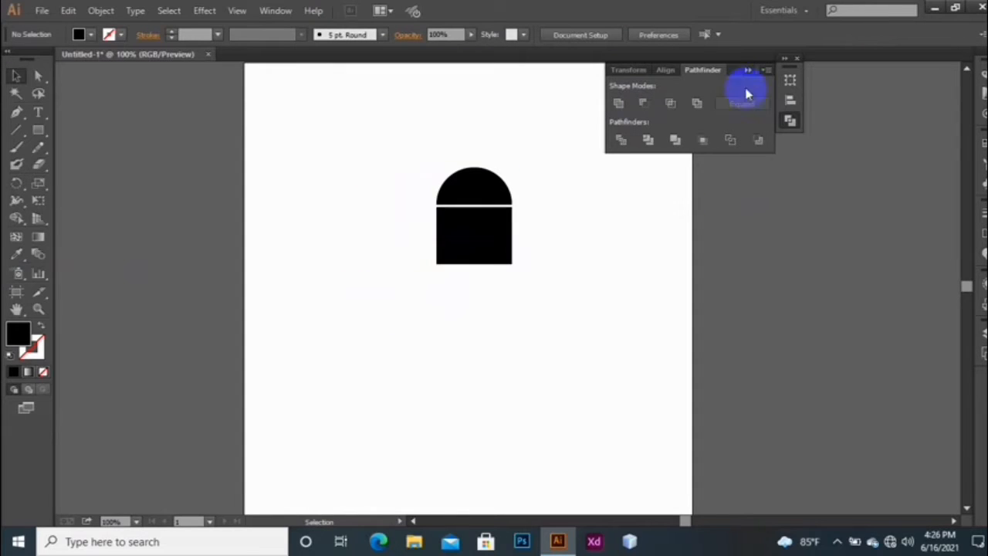
{"action": "left_click_drag", "start_coordinate": [739, 74], "coordinate": [909, 74]}
- Draw a rectangle about 0.28 × 1.10 in against the body's left side as an arm and fully round its corners to 0.14 in
{"action": "left_click", "coordinate": [37, 130]}
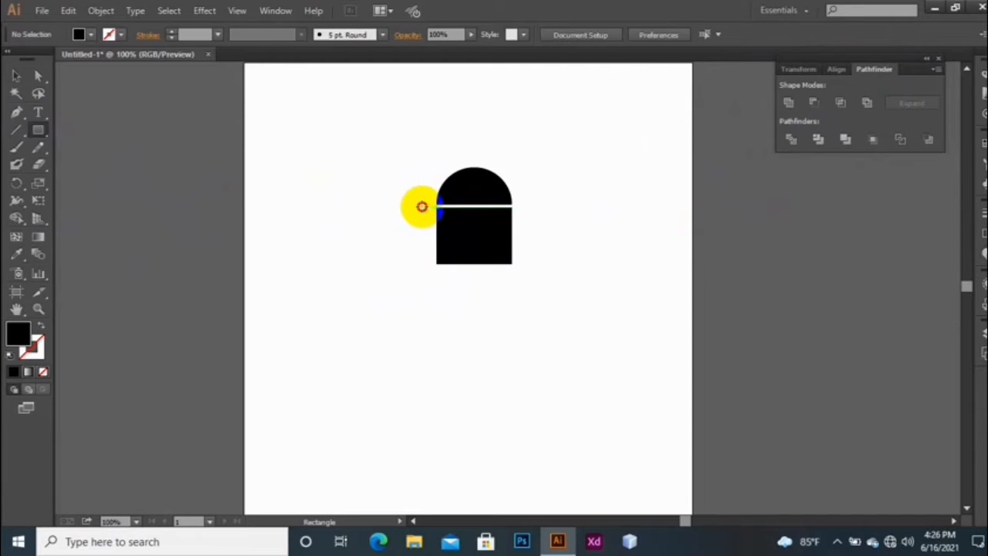
{"action": "left_click_drag", "start_coordinate": [421, 206], "coordinate": [437, 264]}
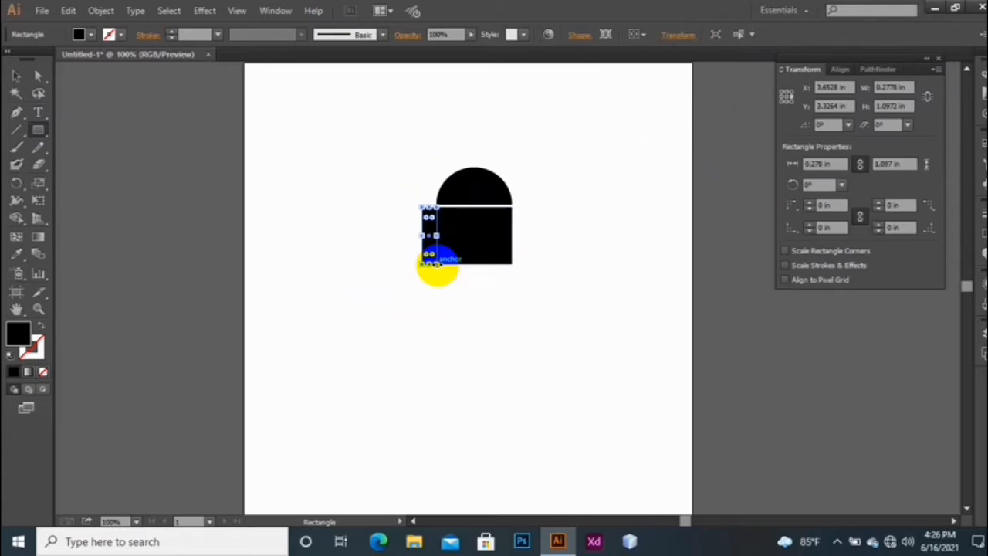
{"action": "left_click", "coordinate": [38, 75]}
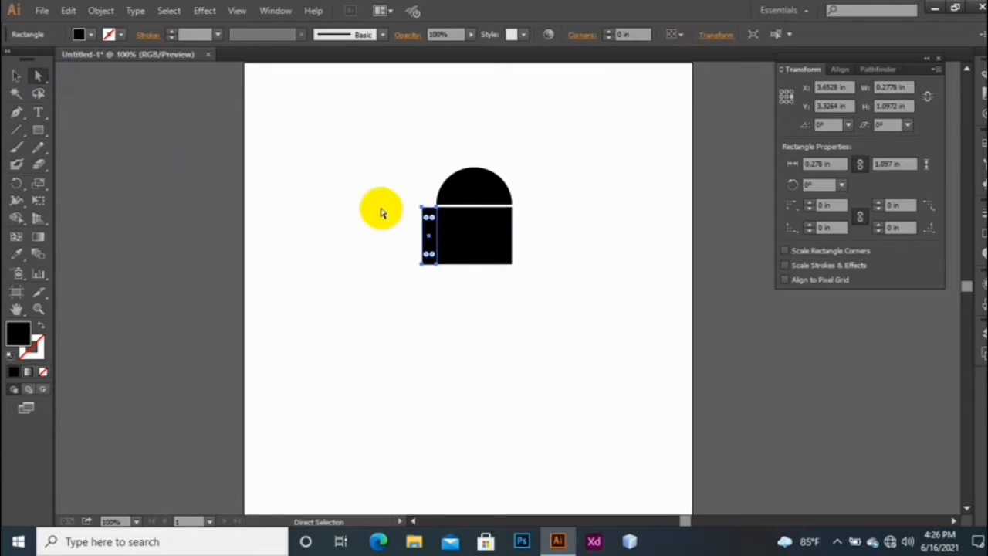
{"action": "left_click_drag", "start_coordinate": [429, 217], "coordinate": [438, 247]}
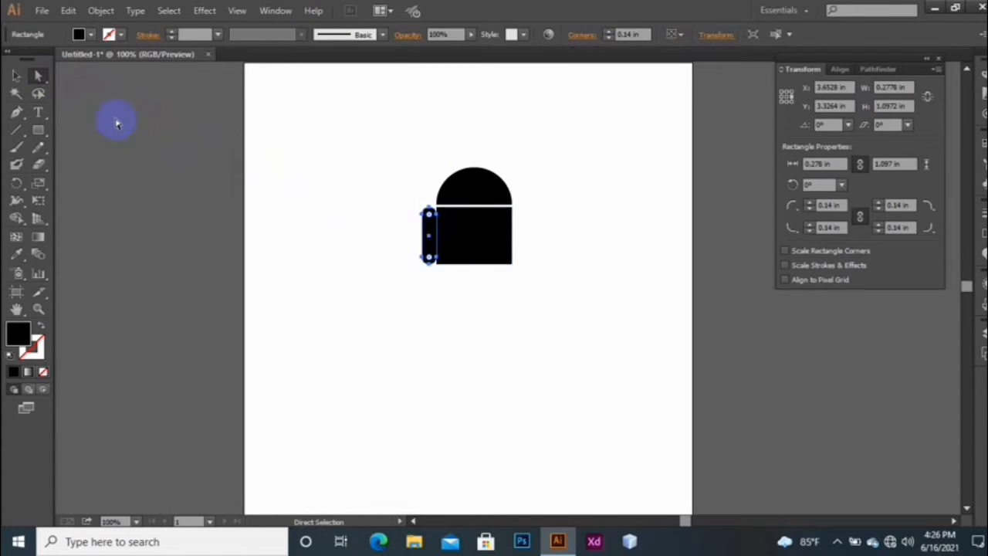
- Shift the arm slightly away from the body's left side and place a copy at a matching gap on the right side
{"action": "left_click", "coordinate": [16, 76]}
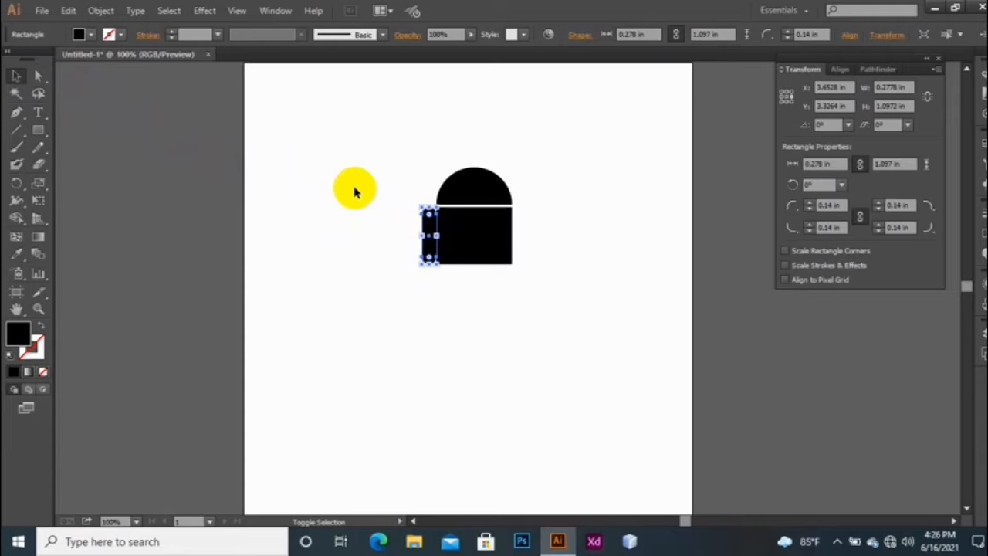
{"action": "left_click", "coordinate": [406, 265]}
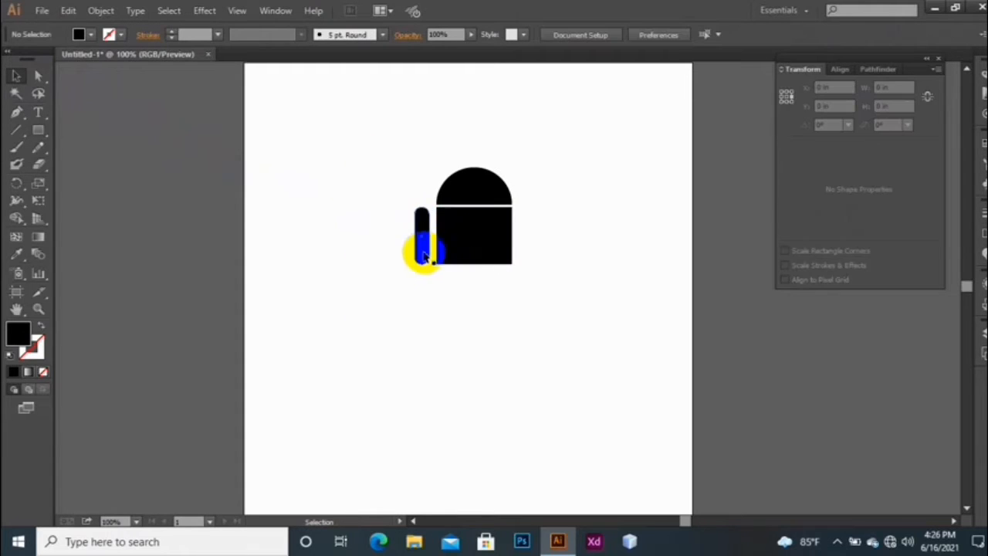
{"action": "left_click_drag", "start_coordinate": [428, 261], "coordinate": [517, 264]}
{"action": "left_click", "coordinate": [511, 301]}
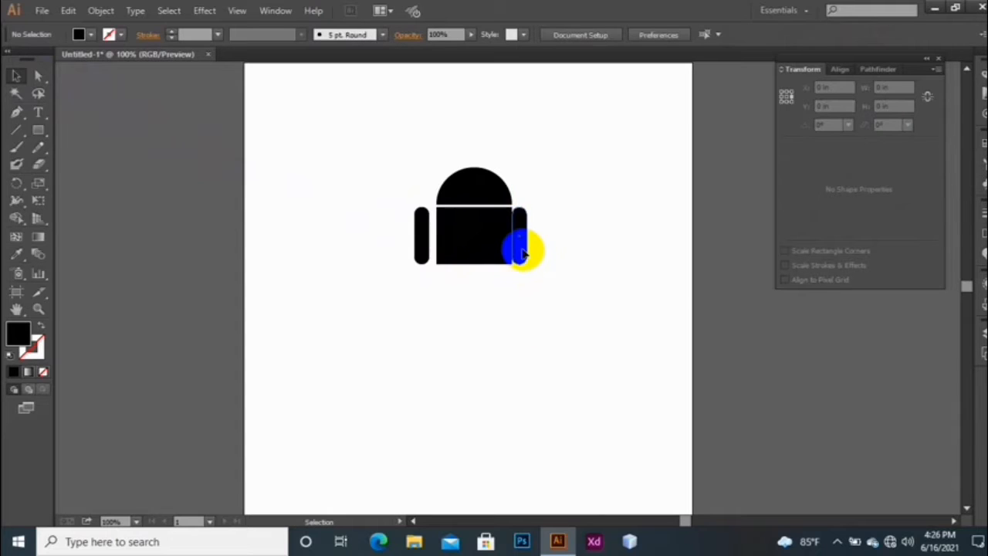
{"action": "left_click", "coordinate": [521, 250]}
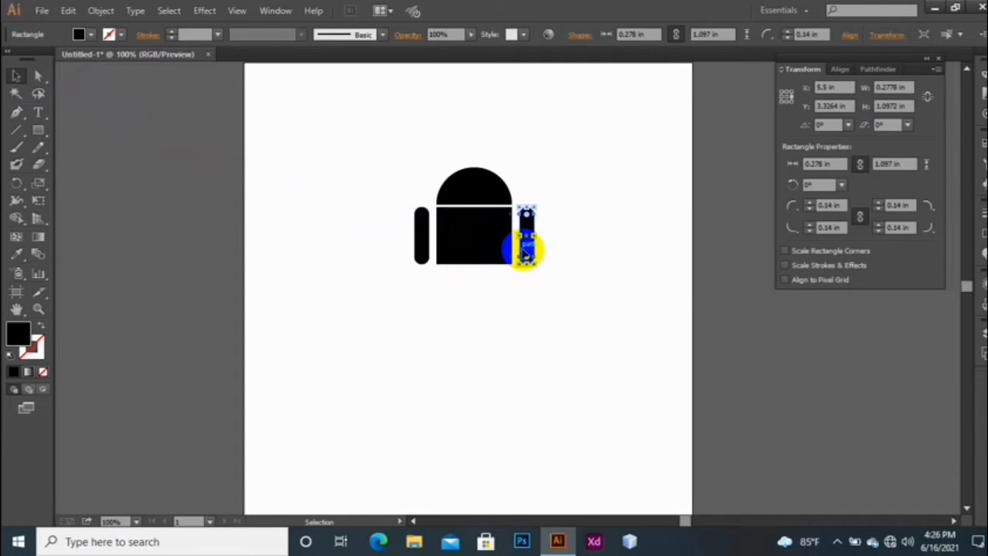
{"action": "left_click", "coordinate": [492, 329]}
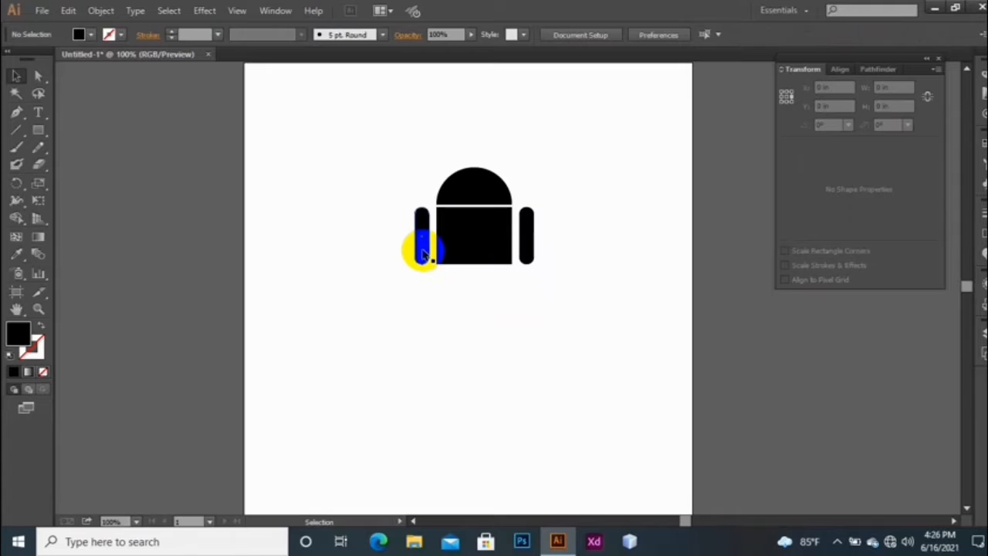
- Duplicate the arm twice to form two legs extending below the body
{"action": "left_click_drag", "start_coordinate": [423, 253], "coordinate": [499, 282]}
{"action": "left_click", "coordinate": [514, 346]}
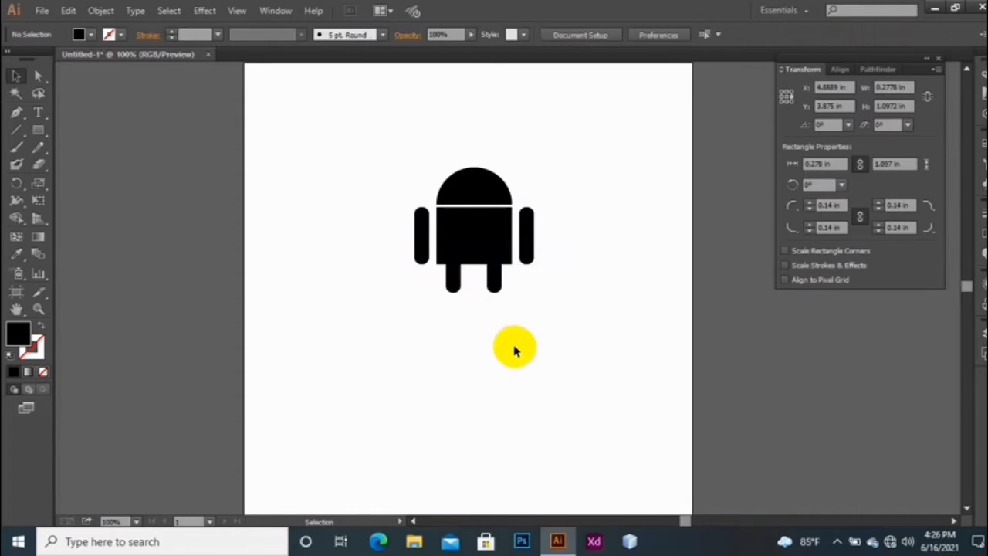
- Draw a circle about 0.21 in wide on the left half of the head as an eye and fill it with white (ffffff)
{"action": "scroll", "coordinate": [525, 353], "scroll_direction": "up", "scroll_amount": 1}
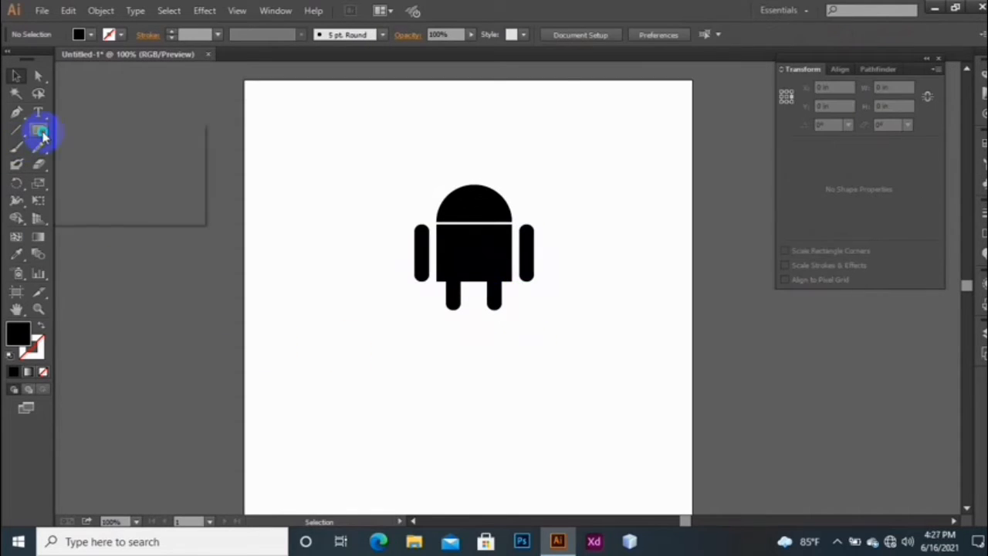
{"action": "left_click_drag", "start_coordinate": [43, 135], "coordinate": [94, 168]}
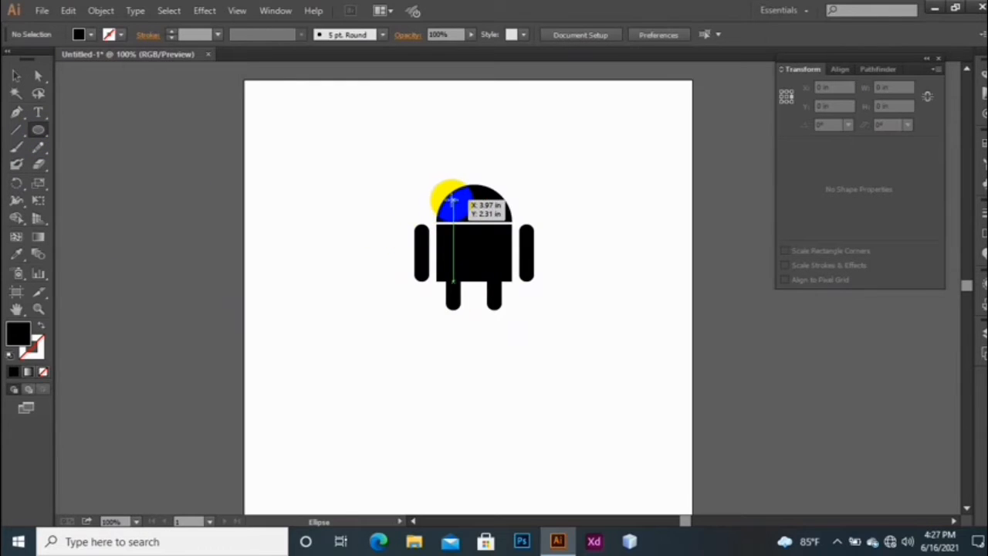
{"action": "left_click_drag", "start_coordinate": [453, 201], "coordinate": [464, 209]}
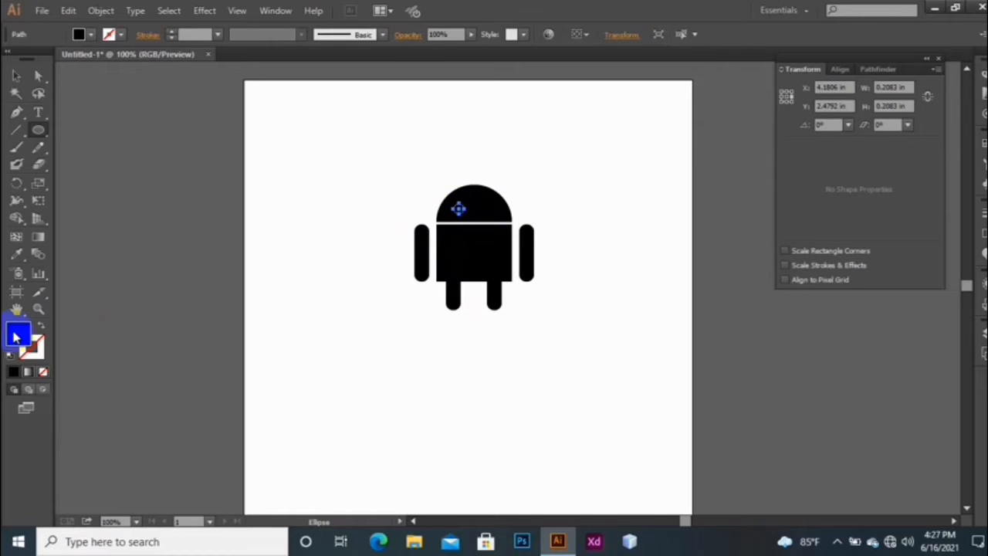
{"action": "double_click", "coordinate": [17, 337]}
{"action": "left_click_drag", "start_coordinate": [70, 275], "coordinate": [40, 255]}
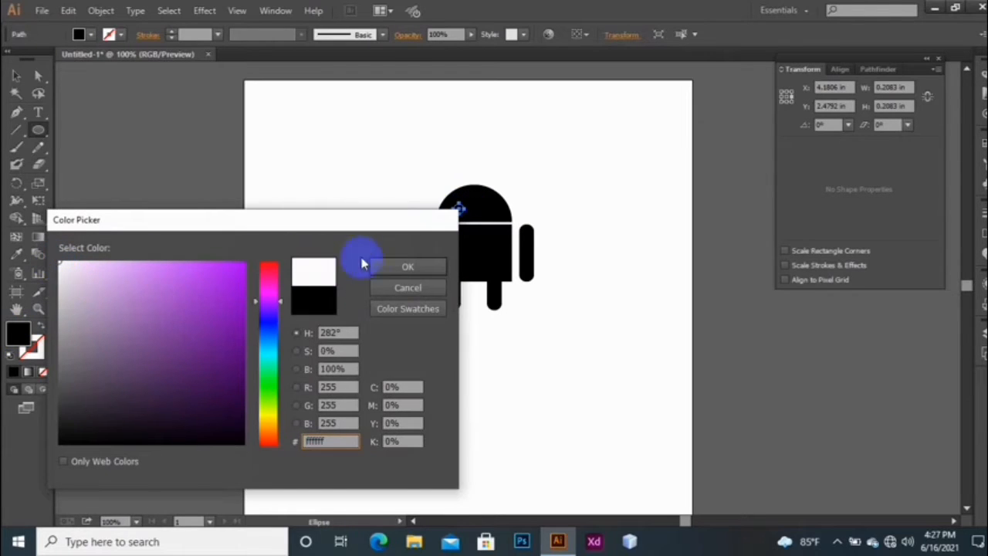
{"action": "left_click", "coordinate": [399, 267]}
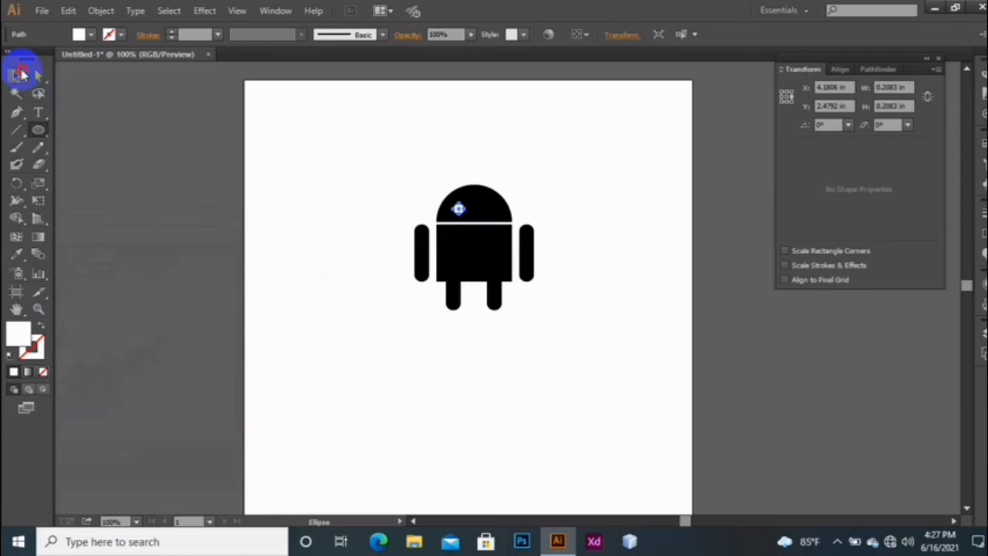
- Raise the white eye slightly and place a copy of it on the right half of the head
{"action": "left_click", "coordinate": [21, 73]}
{"action": "left_click", "coordinate": [559, 216]}
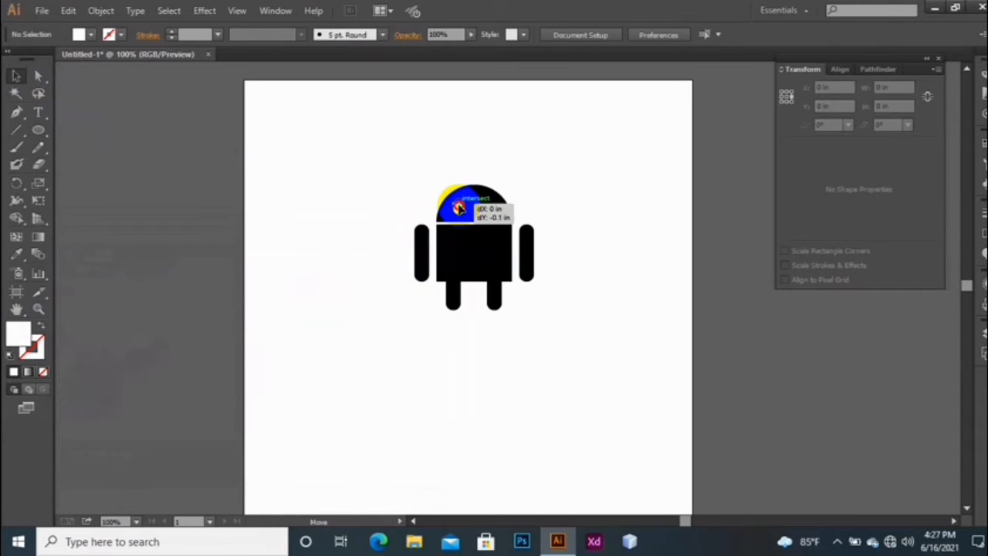
{"action": "left_click_drag", "start_coordinate": [458, 207], "coordinate": [491, 206]}
{"action": "left_click", "coordinate": [607, 210]}
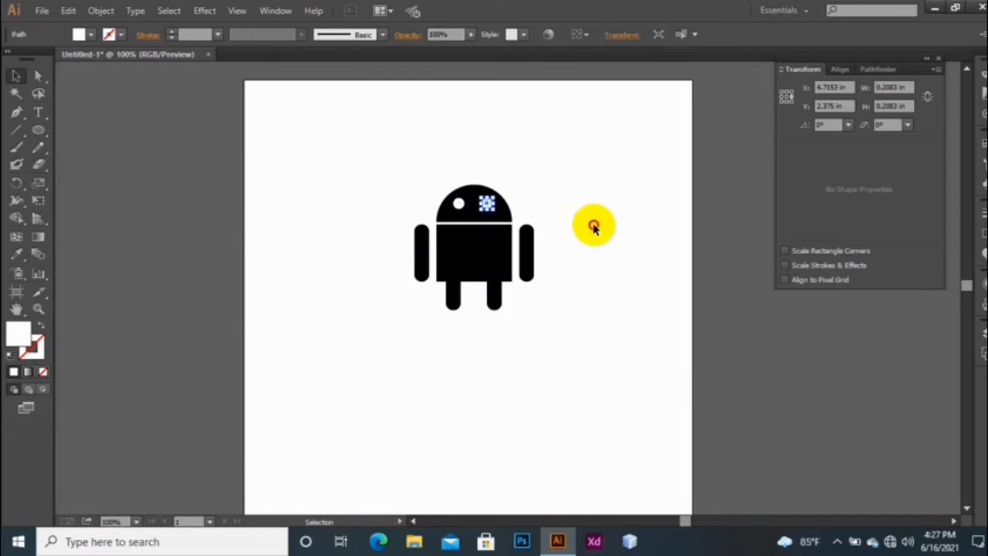
{"action": "left_click", "coordinate": [591, 225]}
- Draw a rectangle about 0.17 × 0.55 in on the empty area left of the head and fill it with black (000000)
{"action": "left_click_drag", "start_coordinate": [44, 135], "coordinate": [152, 132]}
{"action": "left_click_drag", "start_coordinate": [367, 169], "coordinate": [374, 198]}
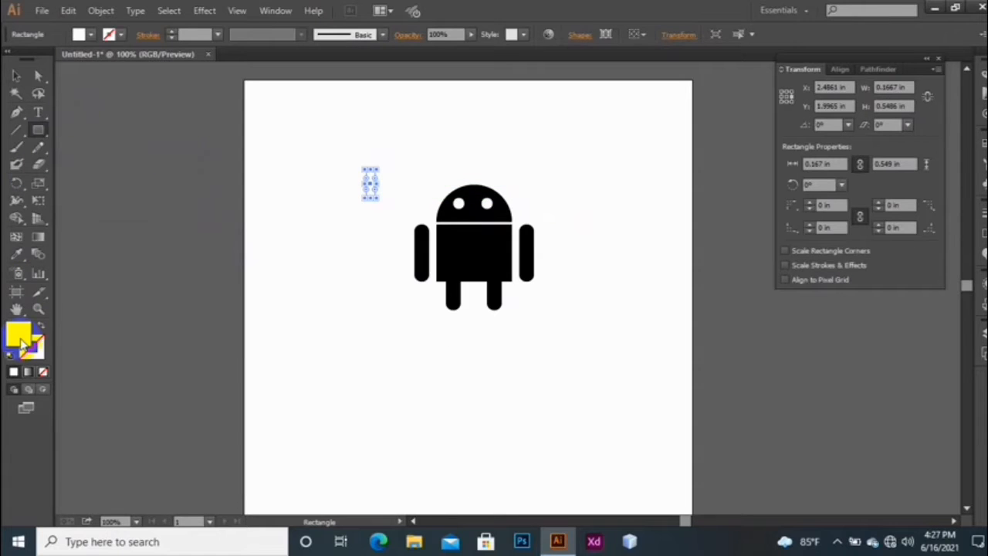
{"action": "double_click", "coordinate": [22, 344]}
{"action": "left_click_drag", "start_coordinate": [122, 339], "coordinate": [56, 450]}
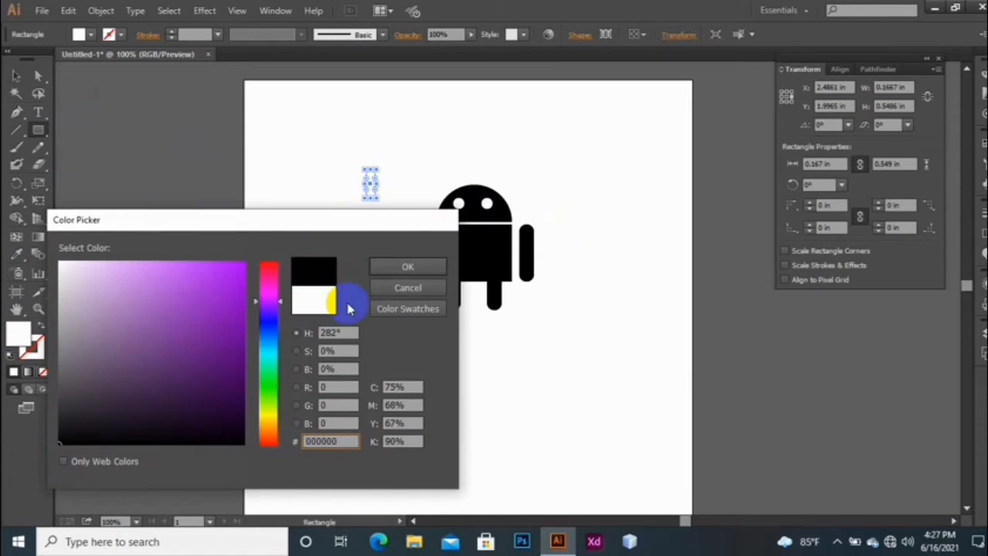
{"action": "left_click", "coordinate": [393, 270]}
- Fully round the corners of the small black rectangle to 0.08 in
{"action": "left_click", "coordinate": [40, 80]}
{"action": "left_click", "coordinate": [371, 182]}
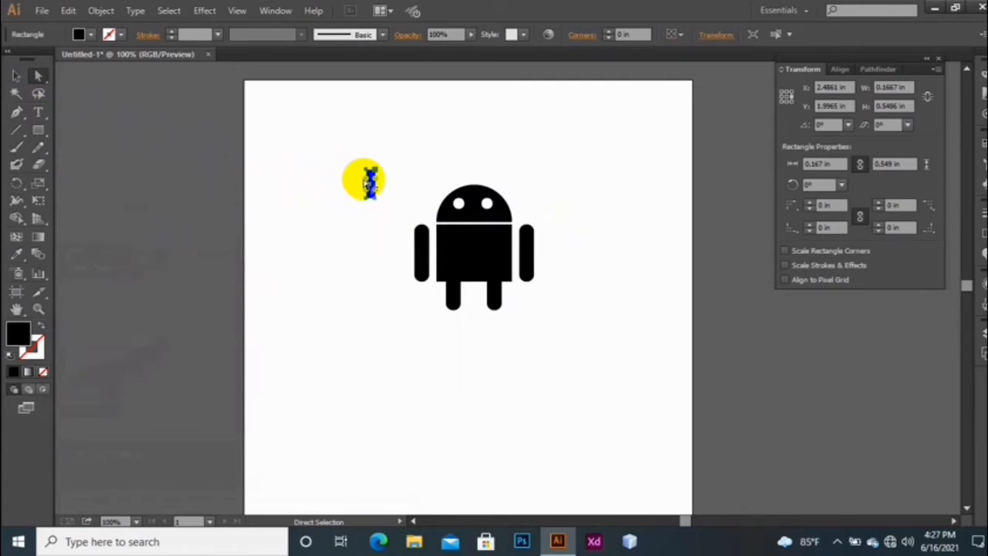
{"action": "left_click_drag", "start_coordinate": [371, 183], "coordinate": [359, 201]}
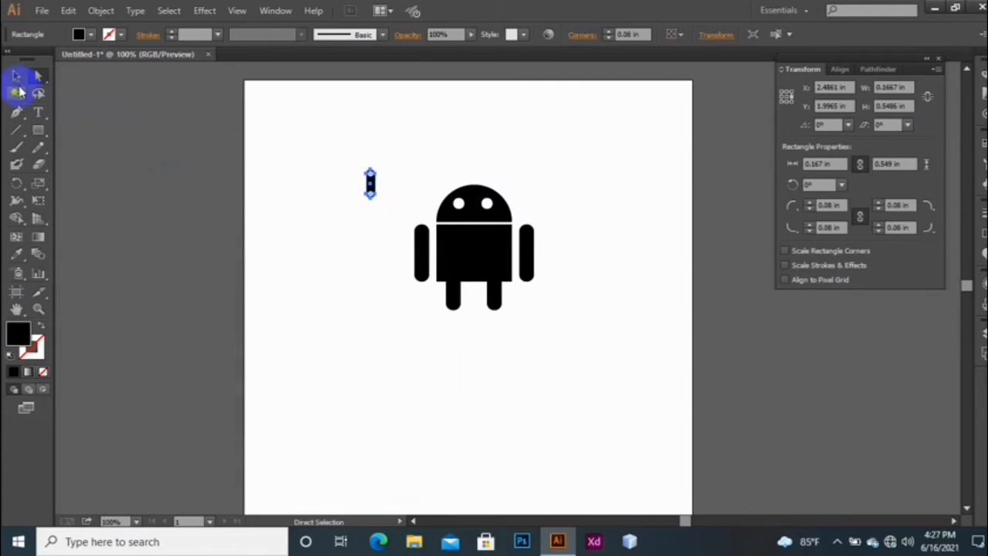
- Move the small rounded bar onto the upper right of the head and rotate it to about 336.67° as an antenna
{"action": "left_click", "coordinate": [16, 76]}
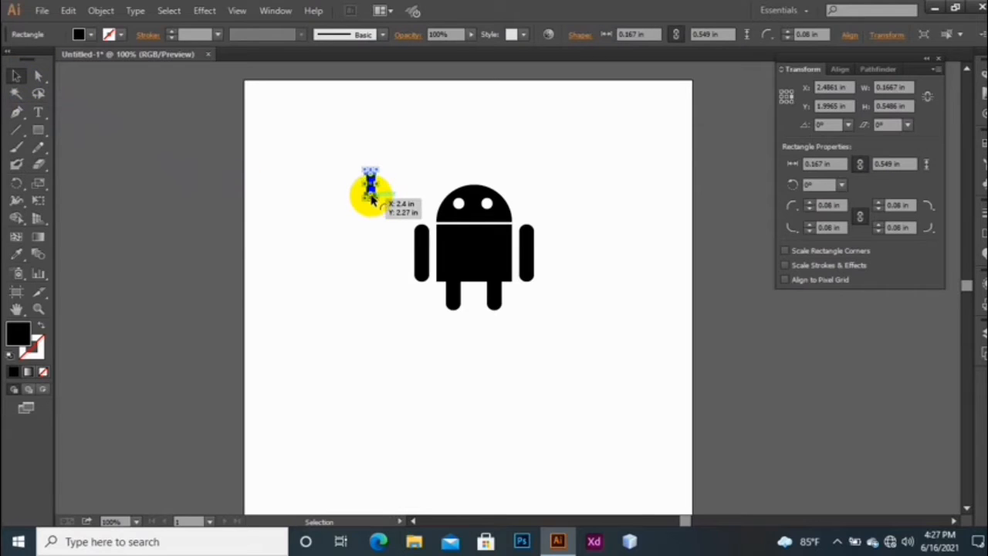
{"action": "left_click_drag", "start_coordinate": [371, 198], "coordinate": [481, 177]}
{"action": "left_click", "coordinate": [538, 190]}
{"action": "key", "text": "ctrl+z"}
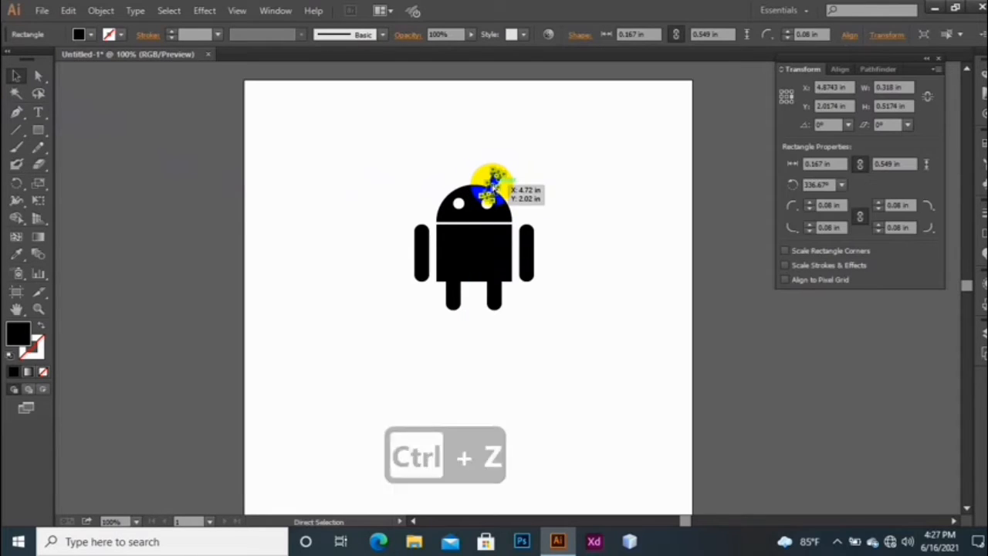
{"action": "key", "text": "ctrl+F11"}
{"action": "left_click", "coordinate": [564, 191]}
- Adjust the antenna's rotation to about 335.8° and shift it outward to the head's upper-right edge
{"action": "left_click", "coordinate": [492, 185]}
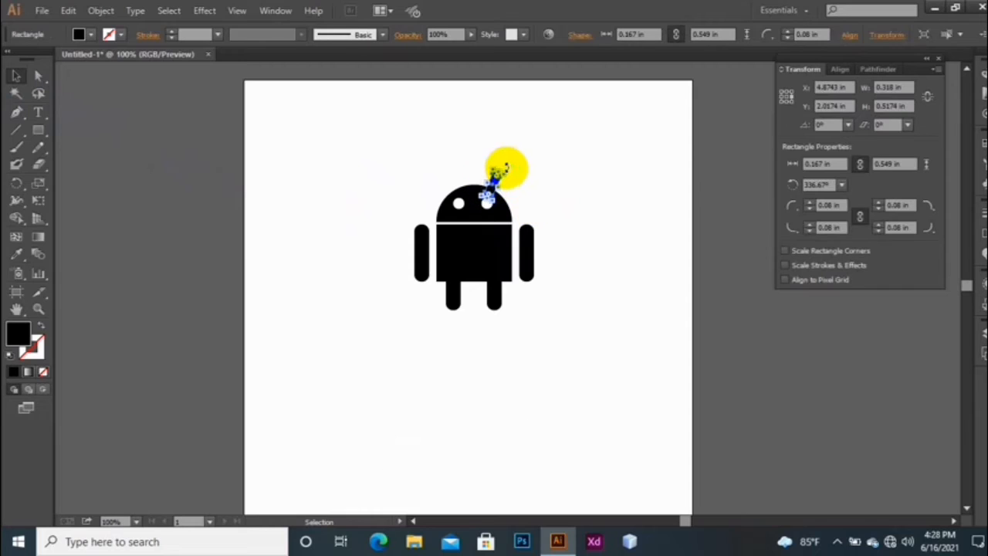
{"action": "mouse_move", "coordinate": [514, 179]}
{"action": "left_mouse_down"}
{"action": "mouse_move", "coordinate": [493, 182]}
{"action": "mouse_move", "coordinate": [501, 186]}
{"action": "left_mouse_up"}
{"action": "left_click", "coordinate": [545, 192]}
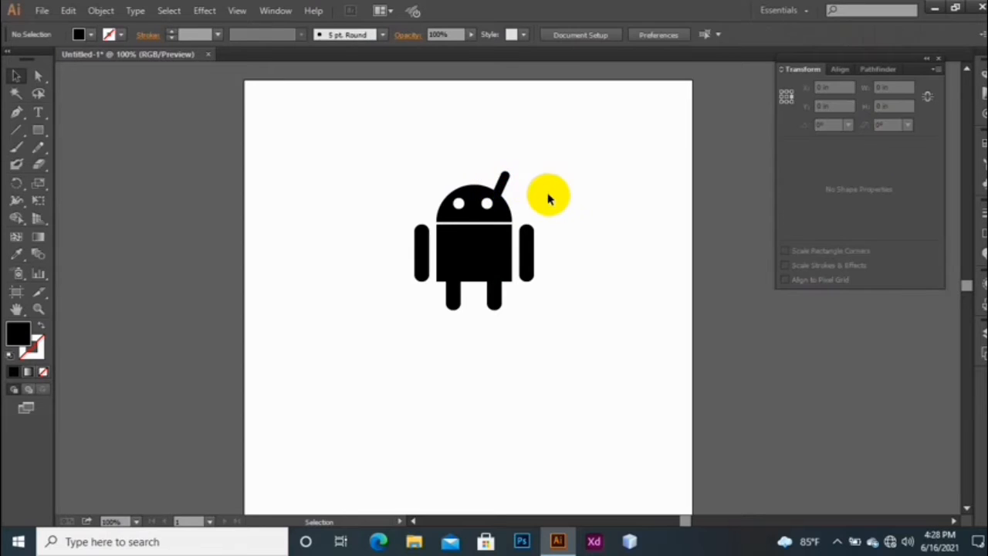
- Create a copy of the antenna reflected across the vertical axis
{"action": "left_click", "coordinate": [501, 190]}
{"action": "right_click", "coordinate": [502, 181]}
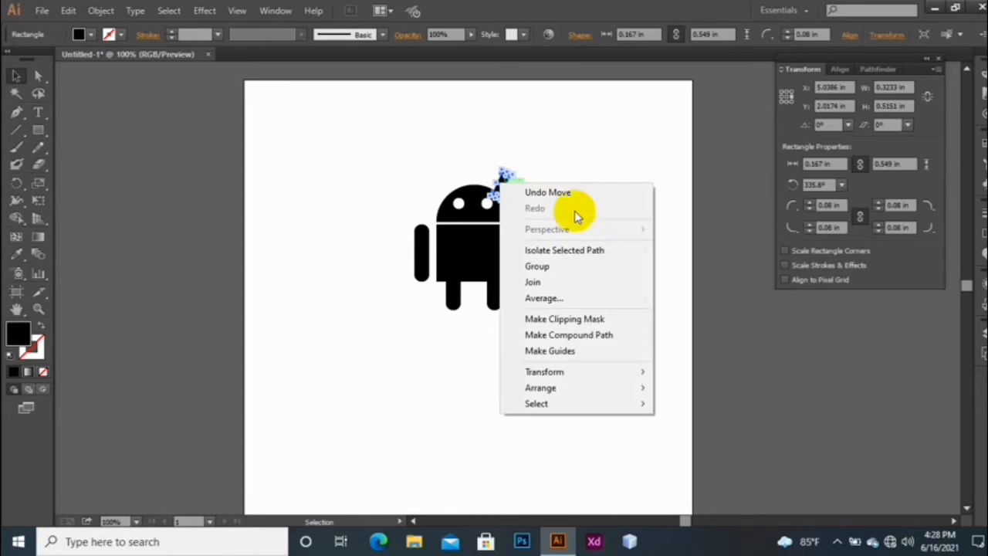
{"action": "mouse_move", "coordinate": [578, 373]}
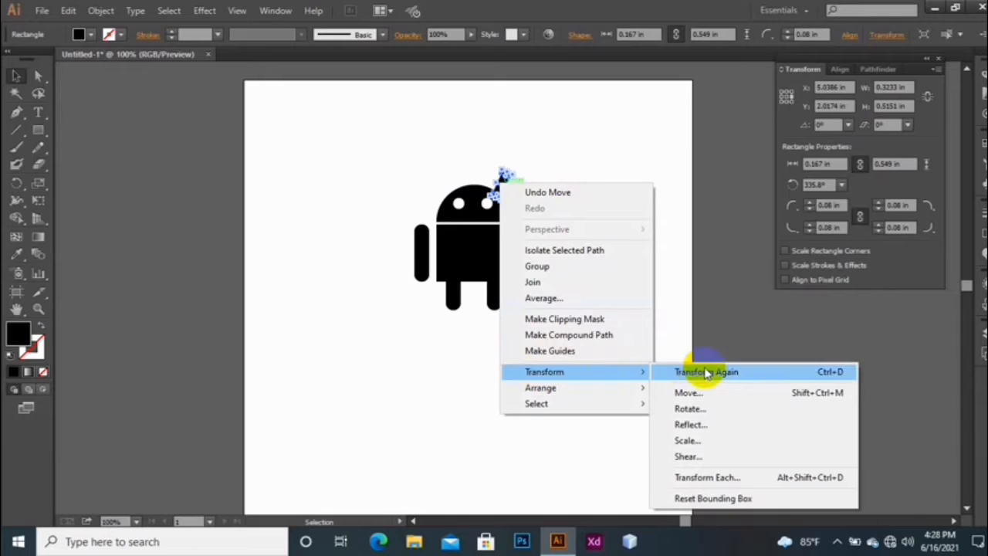
{"action": "left_click", "coordinate": [689, 425]}
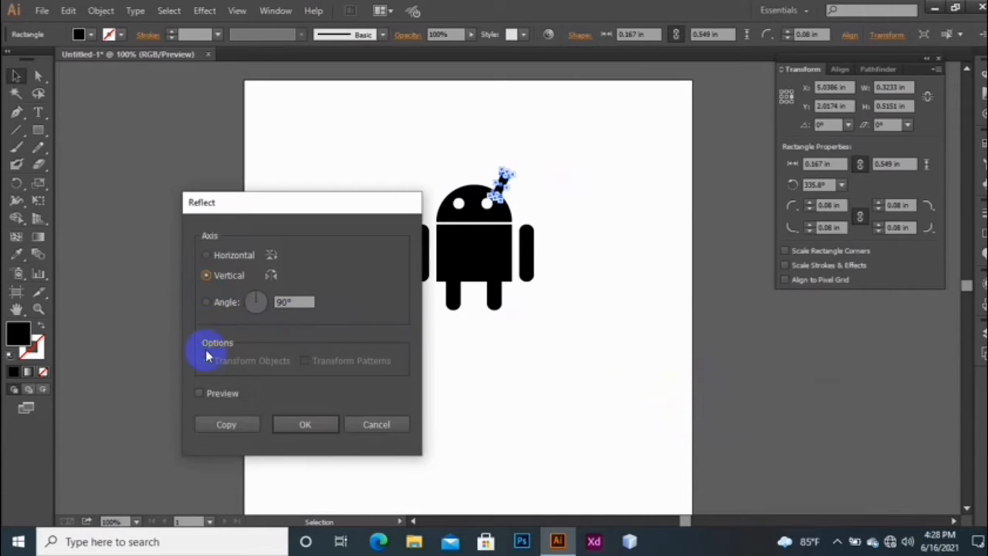
{"action": "left_click", "coordinate": [199, 394]}
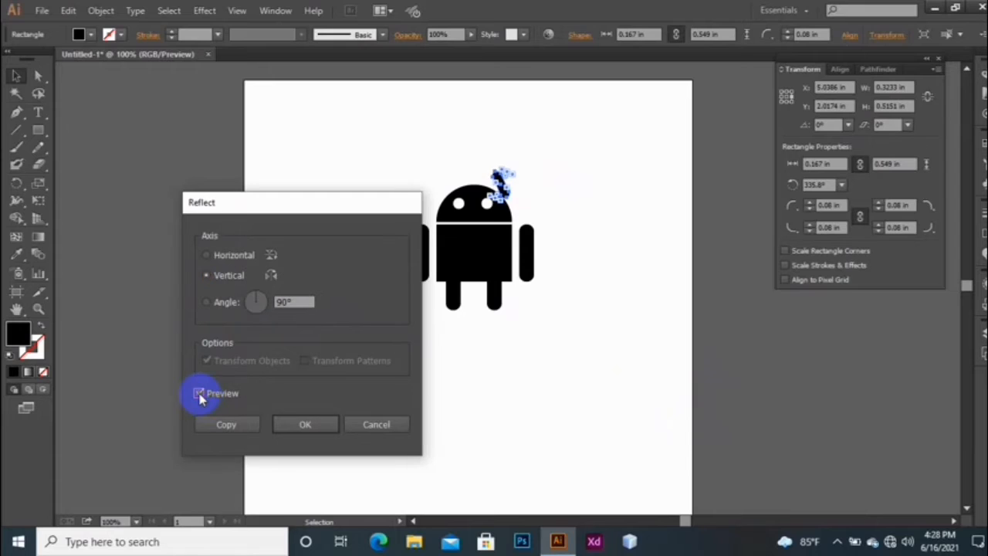
{"action": "left_click", "coordinate": [228, 426]}
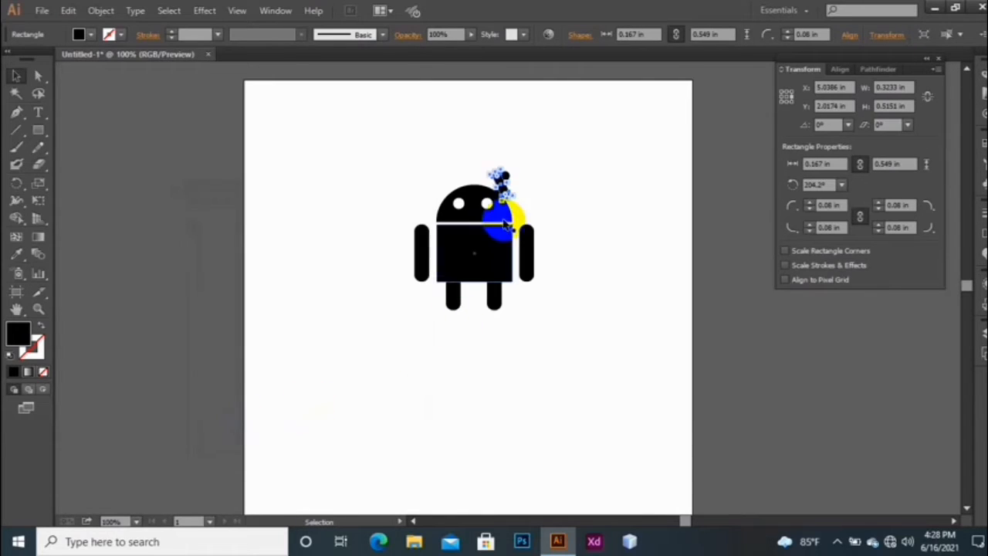
- Place the mirrored antenna on the head's upper-left edge and set both antennas at matching outer positions
{"action": "left_click", "coordinate": [503, 185]}
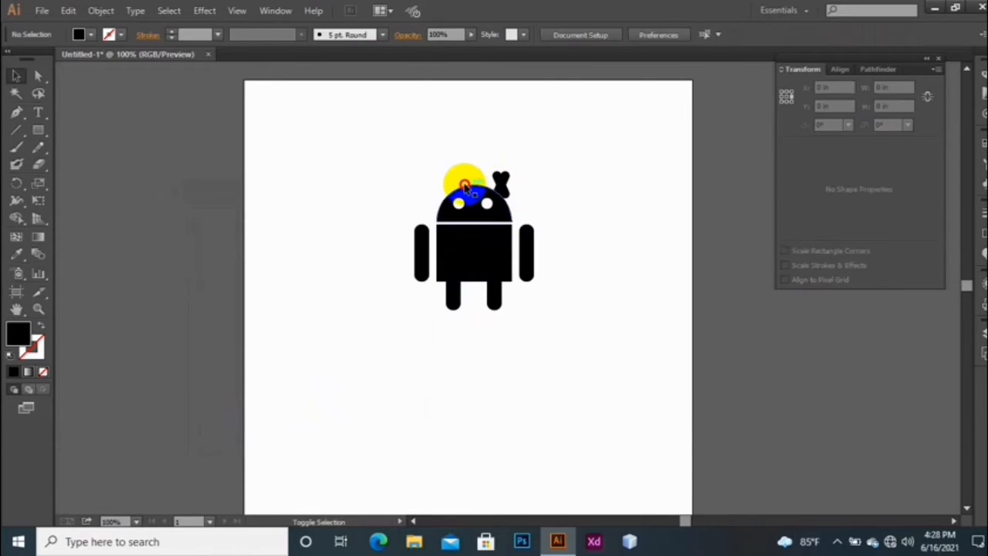
{"action": "left_click_drag", "start_coordinate": [503, 193], "coordinate": [456, 199]}
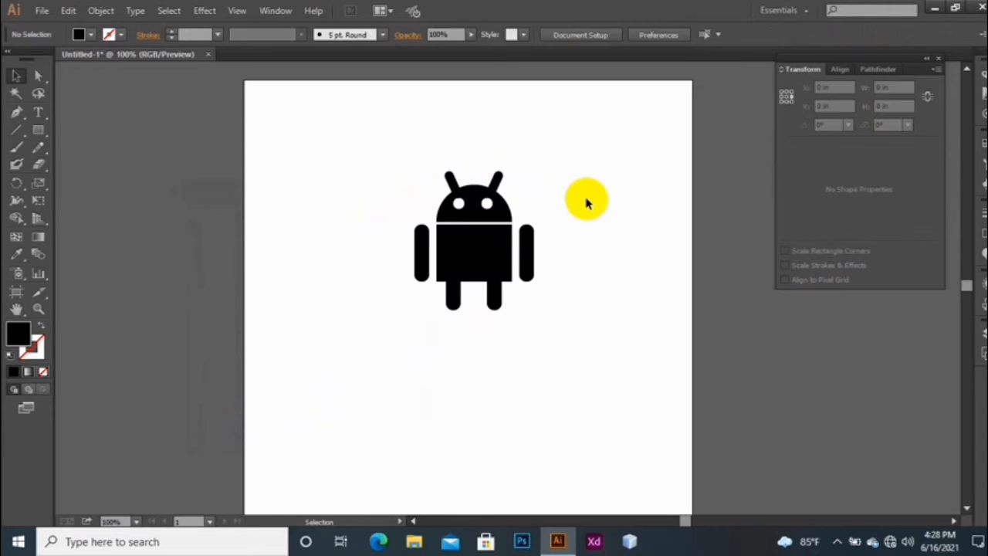
{"action": "left_click_drag", "start_coordinate": [451, 186], "coordinate": [419, 171]}
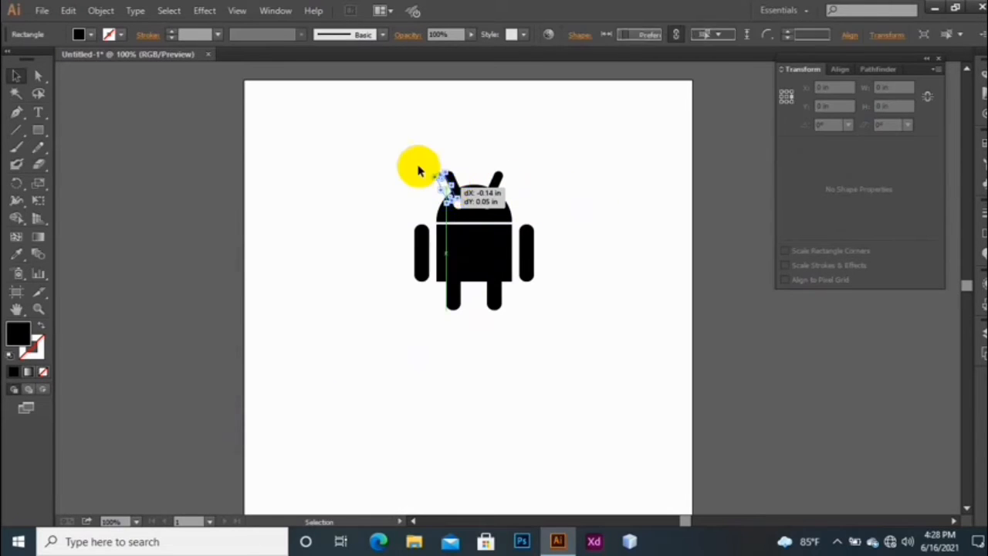
{"action": "left_click", "coordinate": [419, 171]}
{"action": "left_click_drag", "start_coordinate": [499, 185], "coordinate": [548, 190]}
{"action": "left_click", "coordinate": [561, 206]}
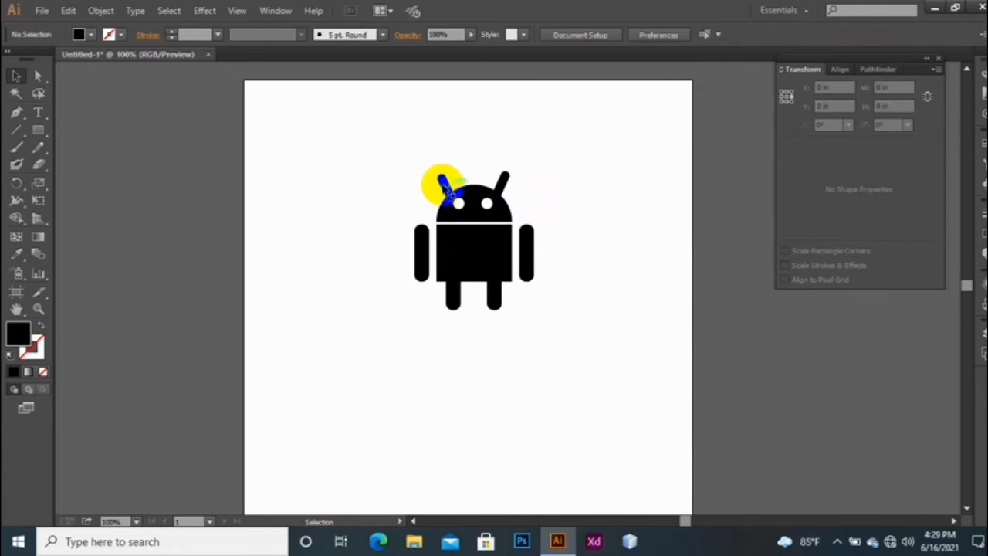
{"action": "mouse_move", "coordinate": [440, 183]}
{"action": "left_mouse_down"}
{"action": "mouse_move", "coordinate": [433, 188]}
{"action": "mouse_move", "coordinate": [513, 165]}
{"action": "mouse_move", "coordinate": [455, 199]}
{"action": "mouse_move", "coordinate": [451, 192]}
{"action": "left_mouse_up"}
{"action": "left_click", "coordinate": [419, 159]}
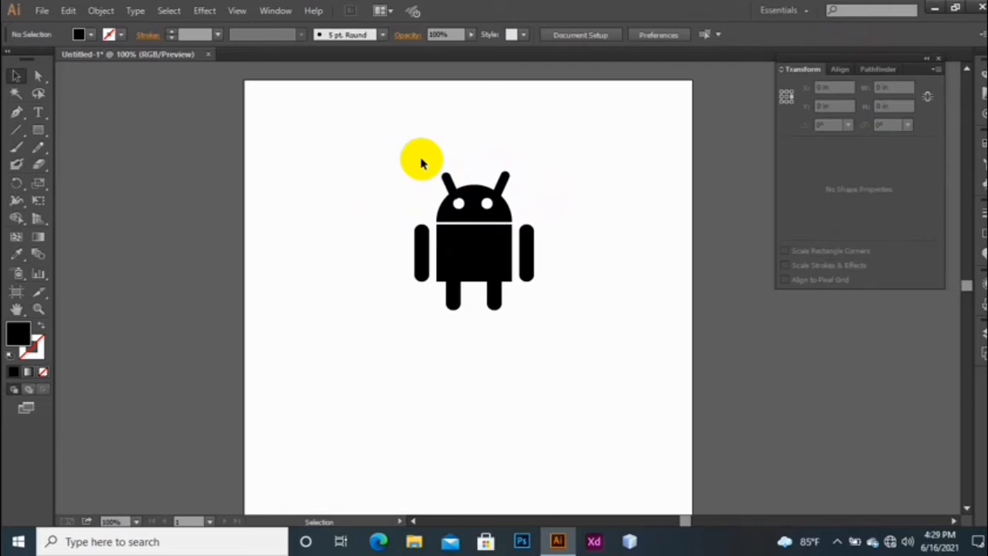
{"action": "left_click", "coordinate": [446, 185]}
{"action": "left_click", "coordinate": [415, 181]}
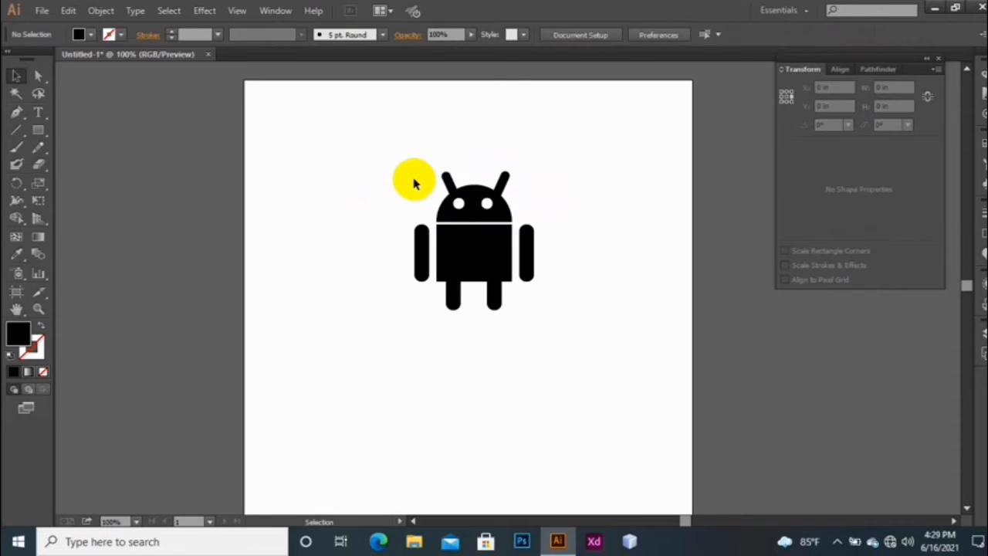
- Group all the robot parts and move the group down to around the middle of the artboard
{"action": "key", "text": "a"}
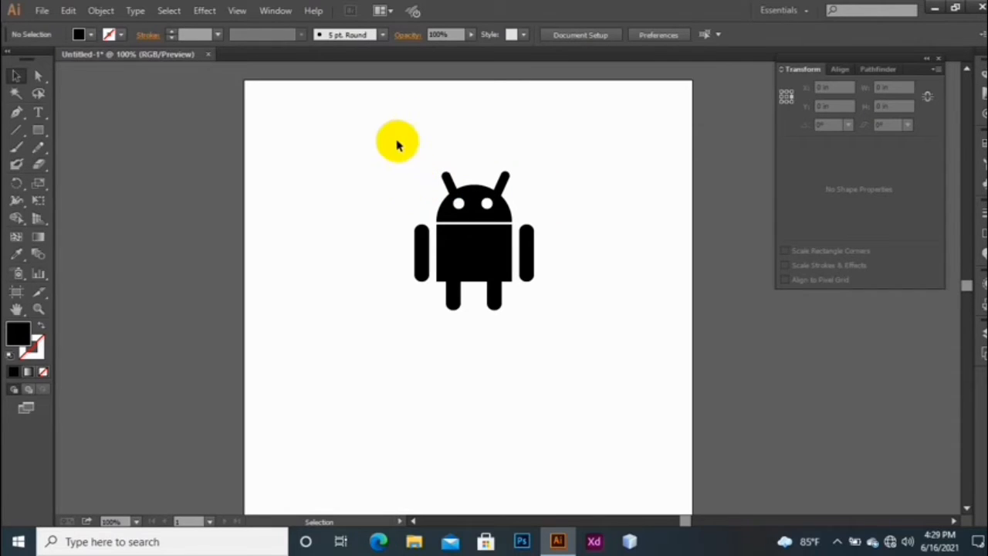
{"action": "left_click_drag", "start_coordinate": [360, 154], "coordinate": [639, 374]}
{"action": "key", "text": "ctrl+g"}
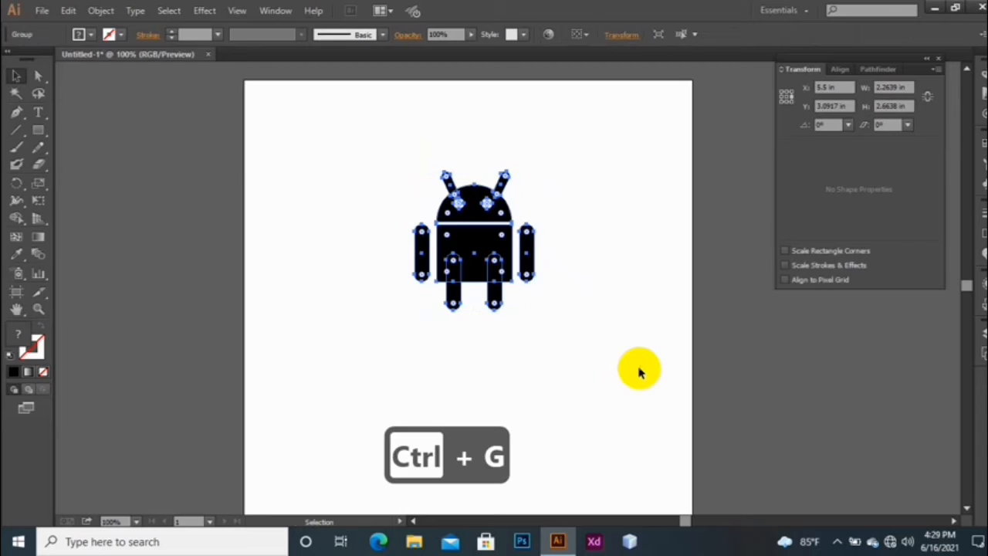
{"action": "scroll", "coordinate": [563, 375], "scroll_direction": "down", "scroll_amount": 3}
{"action": "left_click_drag", "start_coordinate": [469, 247], "coordinate": [455, 352]}
{"action": "scroll", "coordinate": [496, 370], "scroll_direction": "up", "scroll_amount": 3}
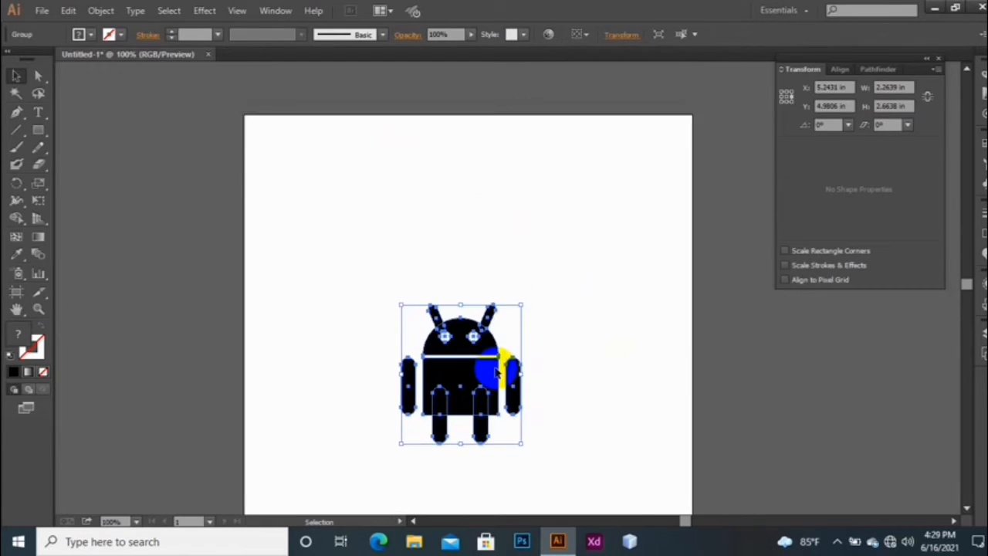
{"action": "left_click", "coordinate": [549, 360]}
{"action": "scroll", "coordinate": [511, 368], "scroll_direction": "up", "scroll_amount": 3}
{"action": "scroll", "coordinate": [405, 378], "scroll_direction": "up", "scroll_amount": 1}
{"action": "scroll", "coordinate": [404, 378], "scroll_direction": "down", "scroll_amount": 5}
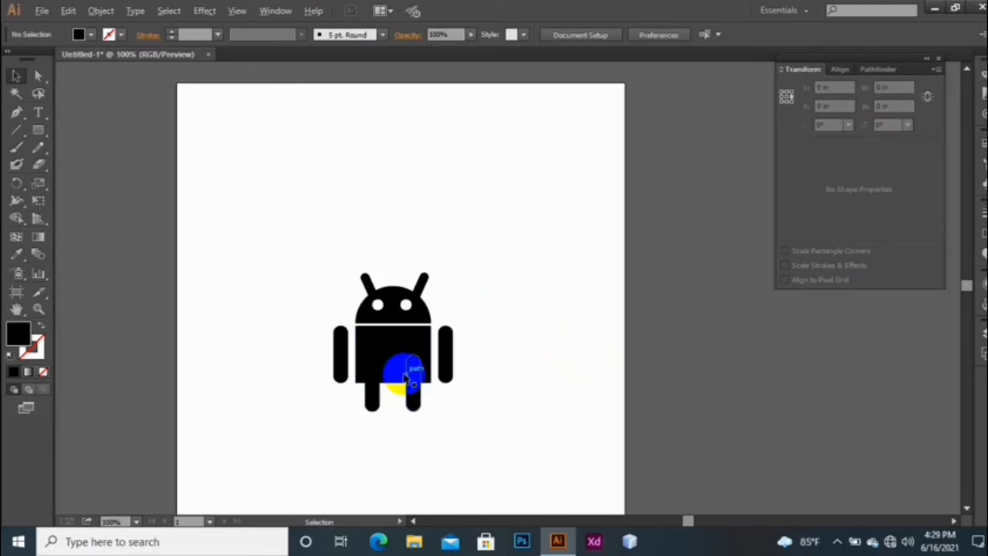
{"action": "scroll", "coordinate": [367, 387], "scroll_direction": "left", "scroll_amount": 2}
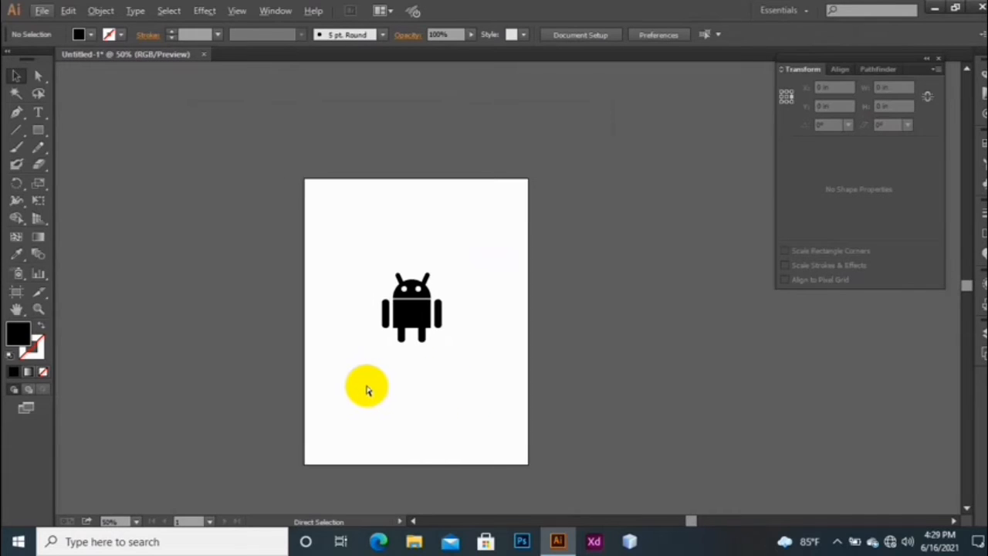
{"action": "left_click", "coordinate": [933, 60]}
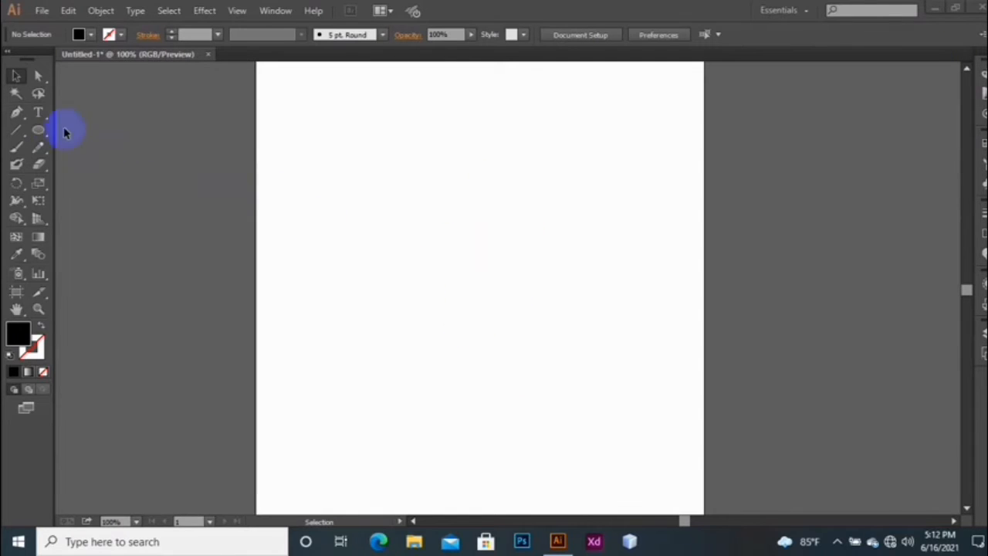
- Draw a large circle in the middle of the empty artboard with no fill and a 23 pt black stroke
{"action": "left_click_drag", "start_coordinate": [30, 131], "coordinate": [132, 169]}
{"action": "left_click_drag", "start_coordinate": [332, 165], "coordinate": [615, 392]}
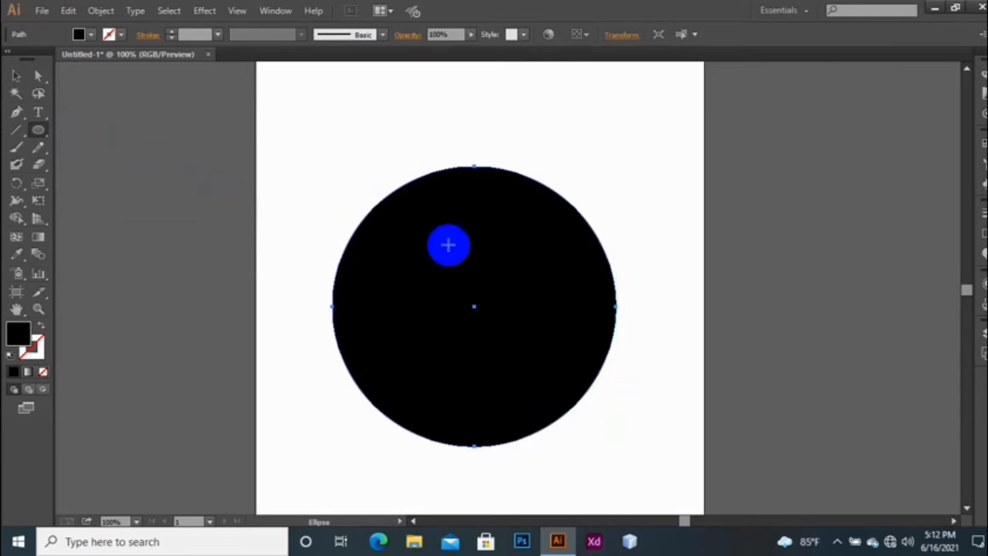
{"action": "left_click", "coordinate": [43, 327]}
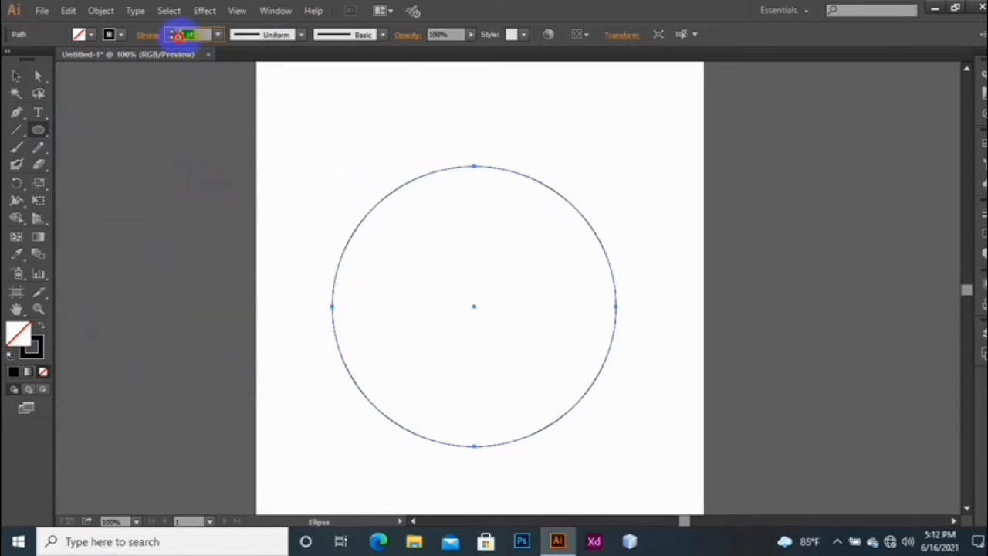
{"action": "scroll", "coordinate": [195, 34], "scroll_direction": "up", "scroll_amount": 20}
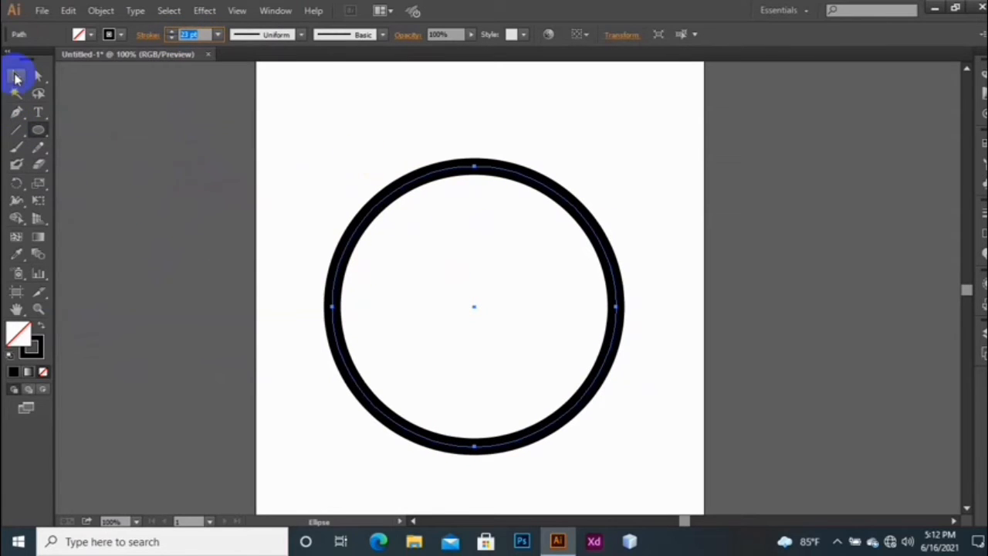
- Add two progressively smaller concentric copies of the ring inside it, evenly spaced around the same centre
{"action": "left_click", "coordinate": [17, 77]}
{"action": "key", "text": "ctrl+c"}
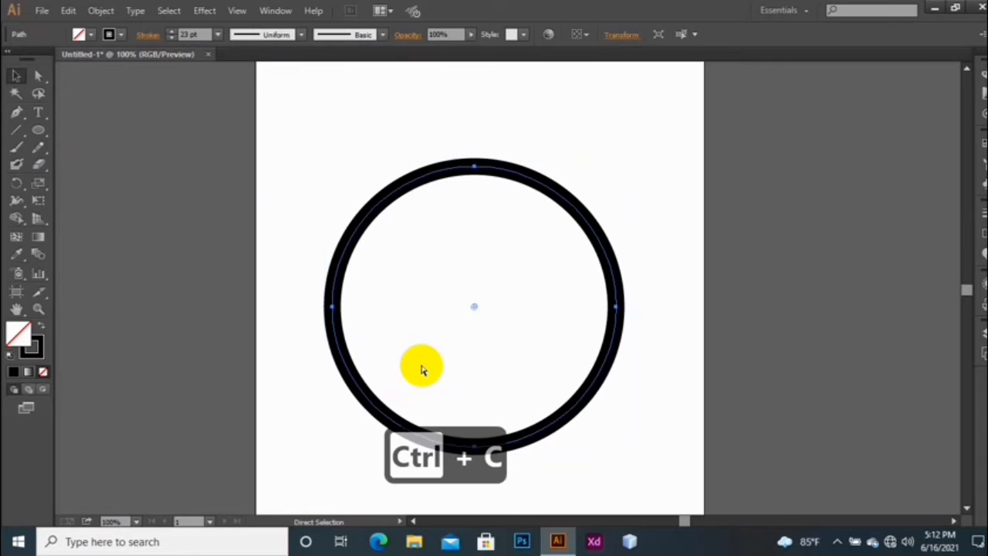
{"action": "key", "text": "ctrl+f"}
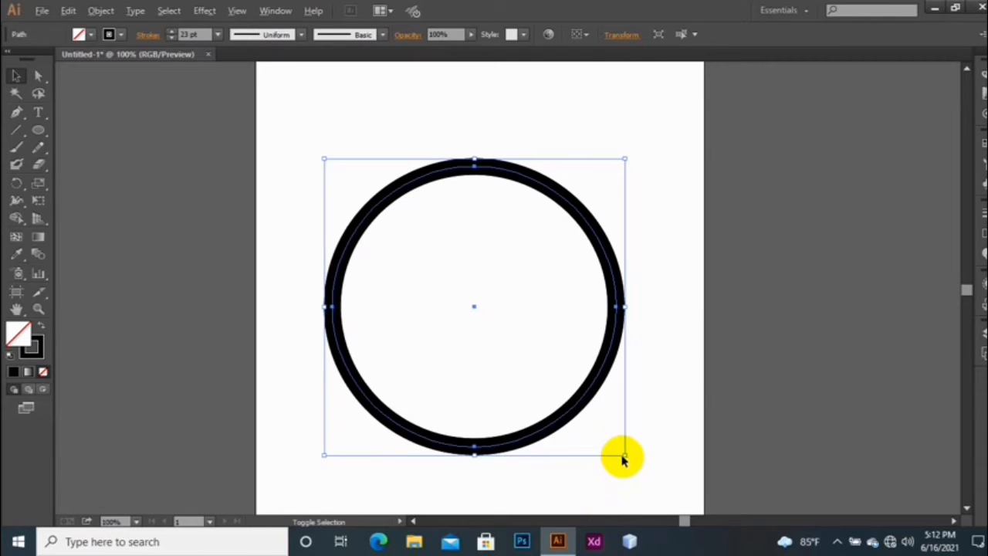
{"action": "left_click_drag", "start_coordinate": [624, 456], "coordinate": [578, 393]}
{"action": "key", "text": "ctrl+c"}
{"action": "key", "text": "ctrl+f"}
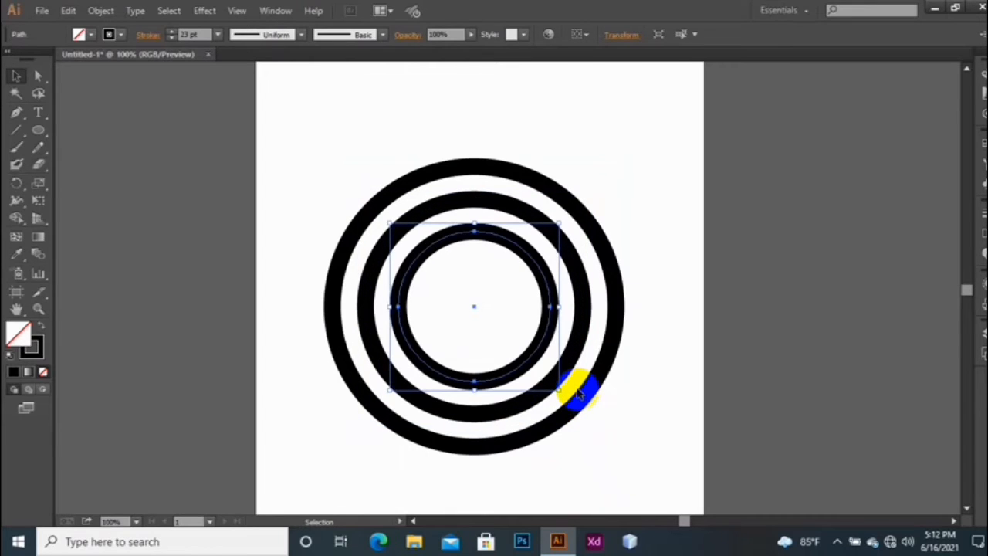
- Copy the innermost ring in place and shrink the copy about its centre to form a fourth evenly spaced ring
{"action": "key", "text": "ctrl+c"}
{"action": "key", "text": "ctrl+f"}
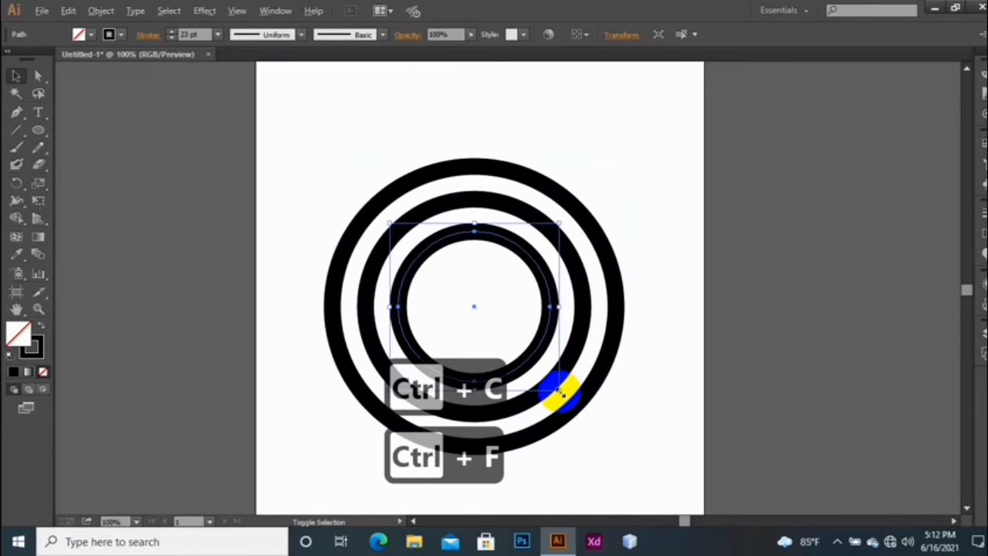
{"action": "left_click_drag", "start_coordinate": [561, 393], "coordinate": [542, 364]}
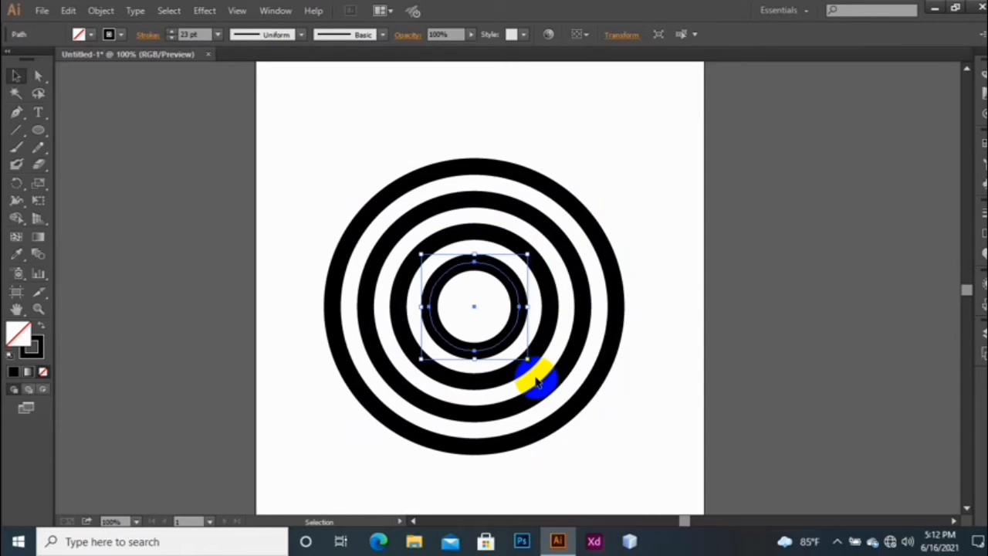
- Add a small concentric copy inside the fourth ring and turn it into a solid black dot without stroke
{"action": "key", "text": "ctrl+c"}
{"action": "key", "text": "ctrl+f"}
{"action": "left_click_drag", "start_coordinate": [529, 374], "coordinate": [491, 327]}
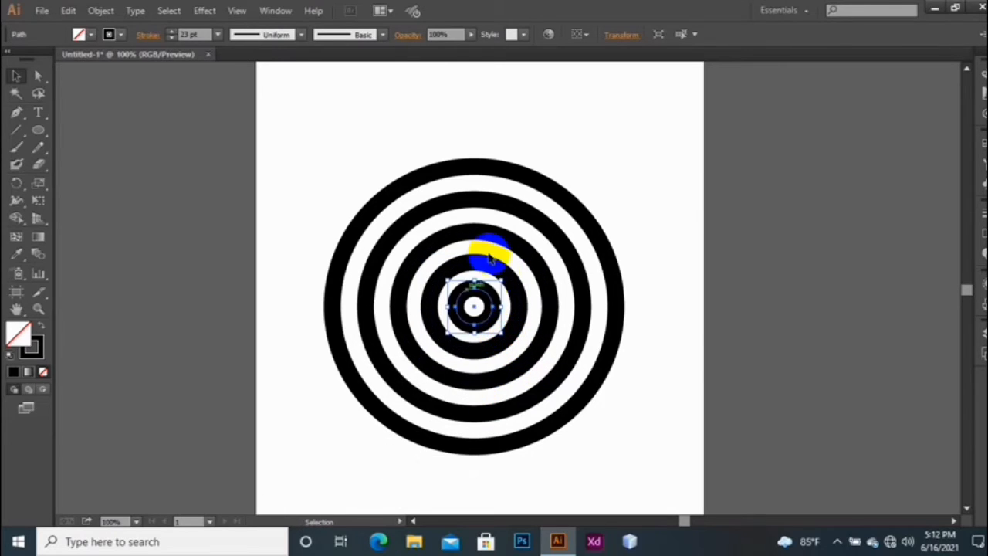
{"action": "left_click", "coordinate": [41, 328]}
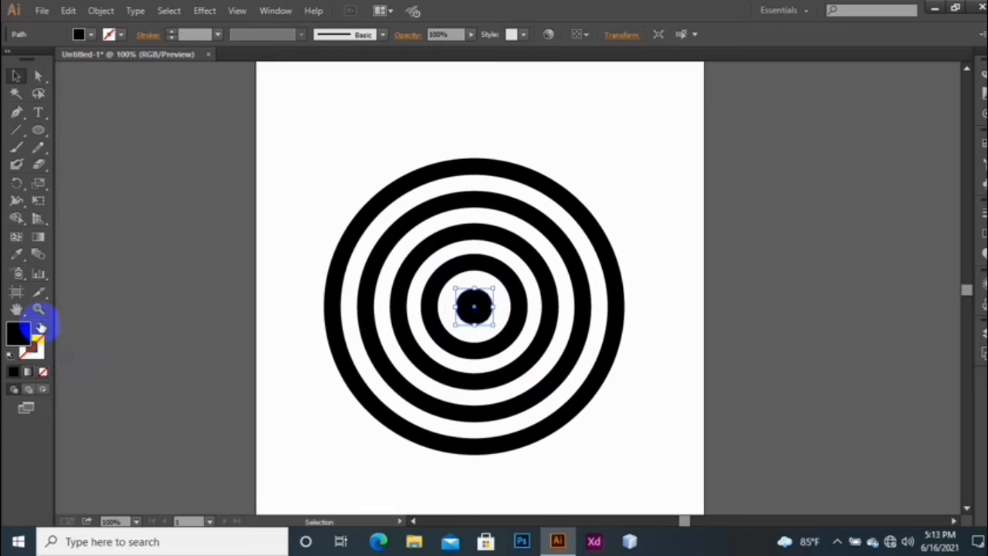
- Expand the fill and stroke of all the rings and the centre dot
{"action": "left_click_drag", "start_coordinate": [304, 144], "coordinate": [693, 467]}
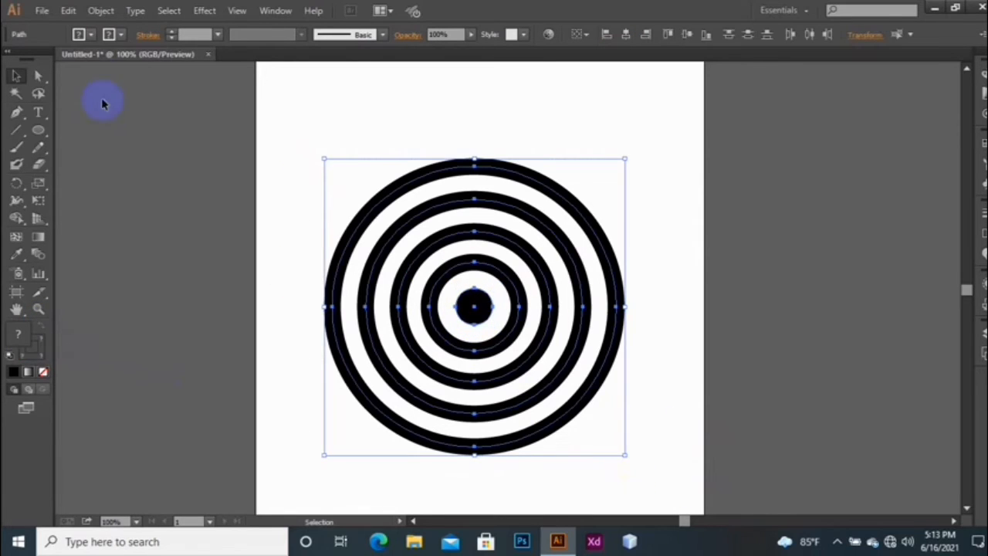
{"action": "left_click", "coordinate": [98, 12]}
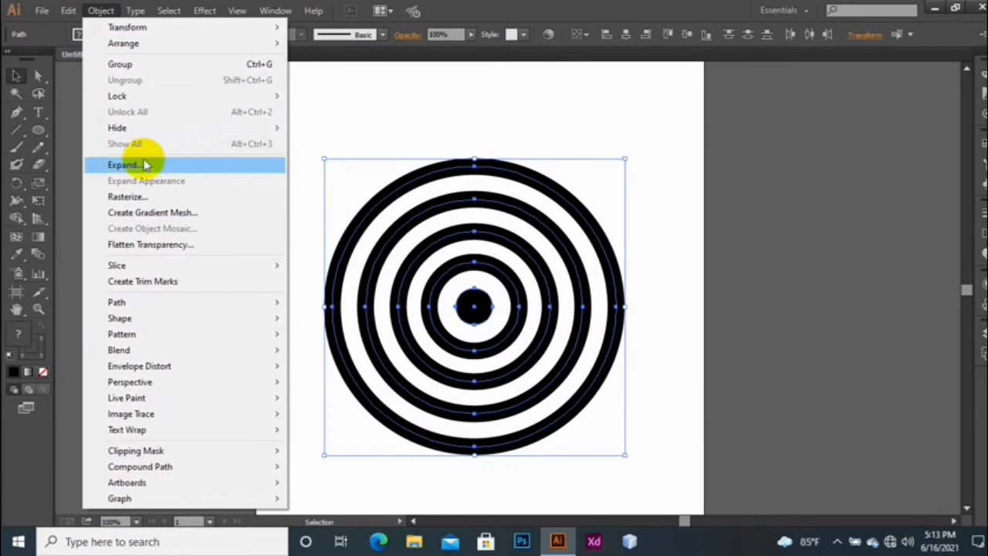
{"action": "left_click", "coordinate": [171, 166]}
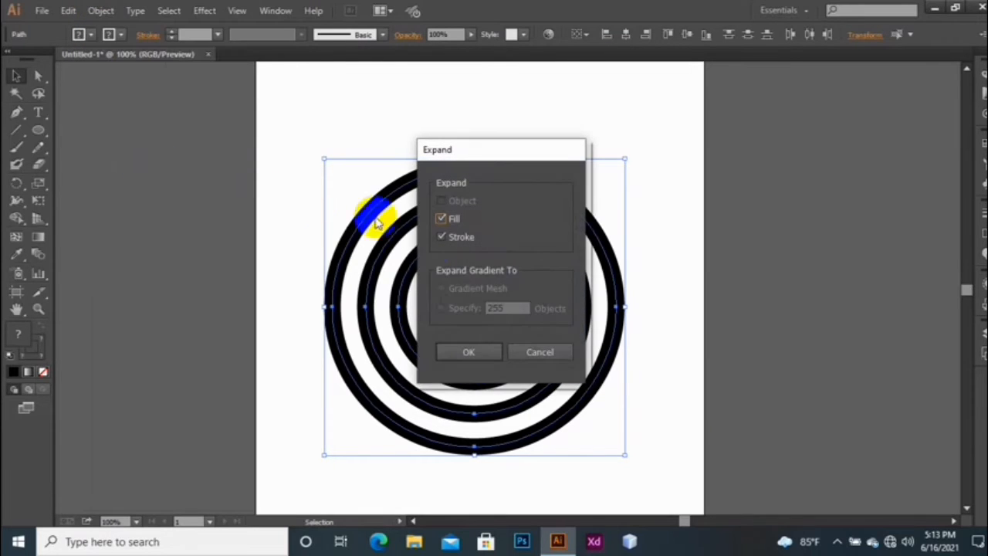
{"action": "left_click", "coordinate": [481, 352]}
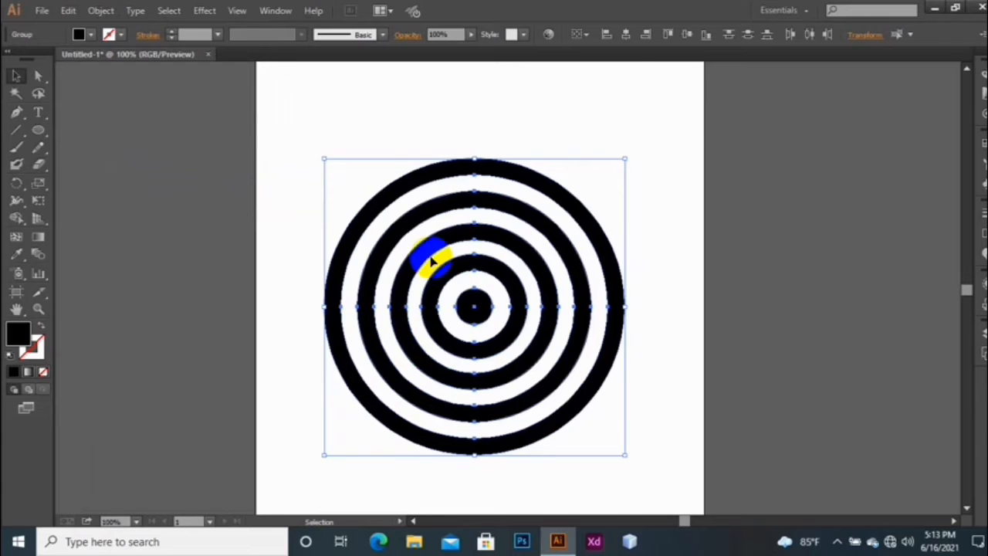
- Draw two diagonal lines from the circles' centre to beyond the outer ring, one toward the upper left and one toward the upper right
{"action": "left_click_drag", "start_coordinate": [16, 129], "coordinate": [101, 136]}
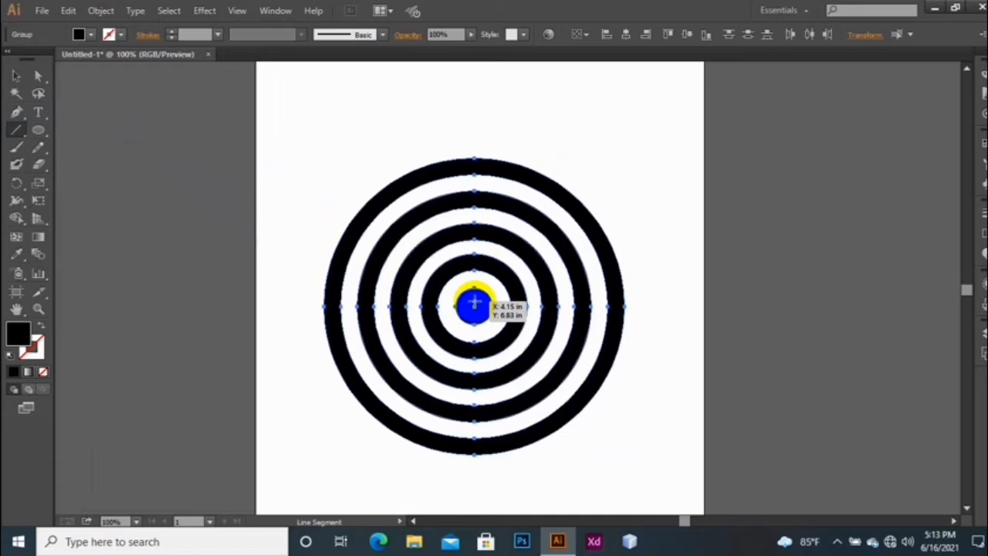
{"action": "left_click_drag", "start_coordinate": [475, 306], "coordinate": [321, 158]}
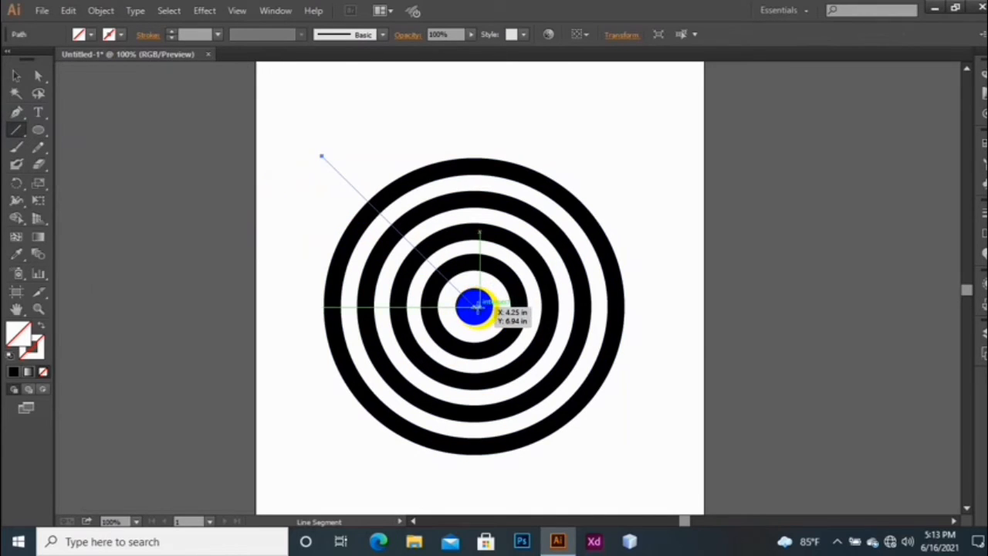
{"action": "left_click_drag", "start_coordinate": [474, 307], "coordinate": [624, 151]}
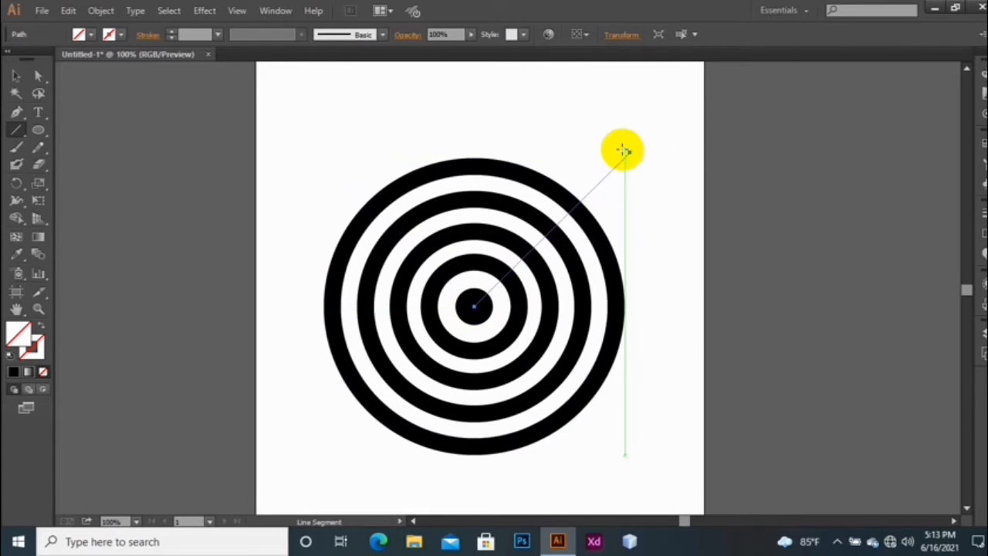
{"action": "left_click", "coordinate": [18, 75]}
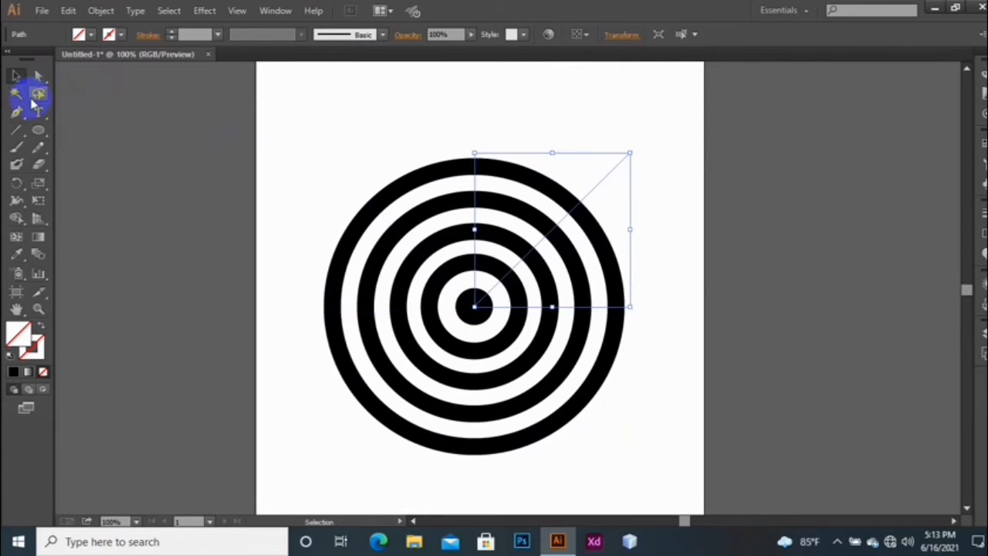
- Remove the ring portions outside the upper wedge between the two diagonal lines with the Shape Builder, keeping the centre dot
{"action": "left_click_drag", "start_coordinate": [284, 110], "coordinate": [683, 467]}
{"action": "key", "text": "a"}
{"action": "key", "text": "v"}
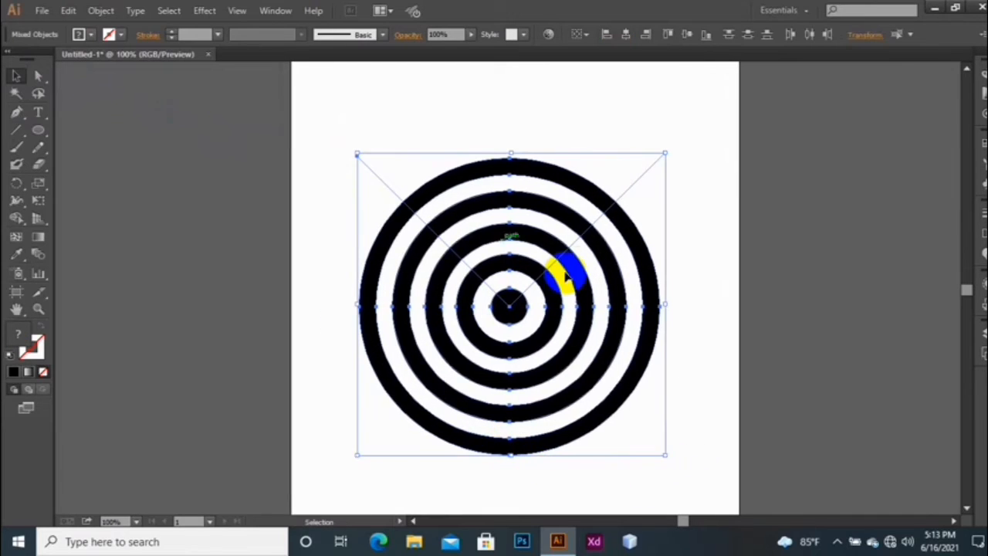
{"action": "left_click", "coordinate": [18, 219]}
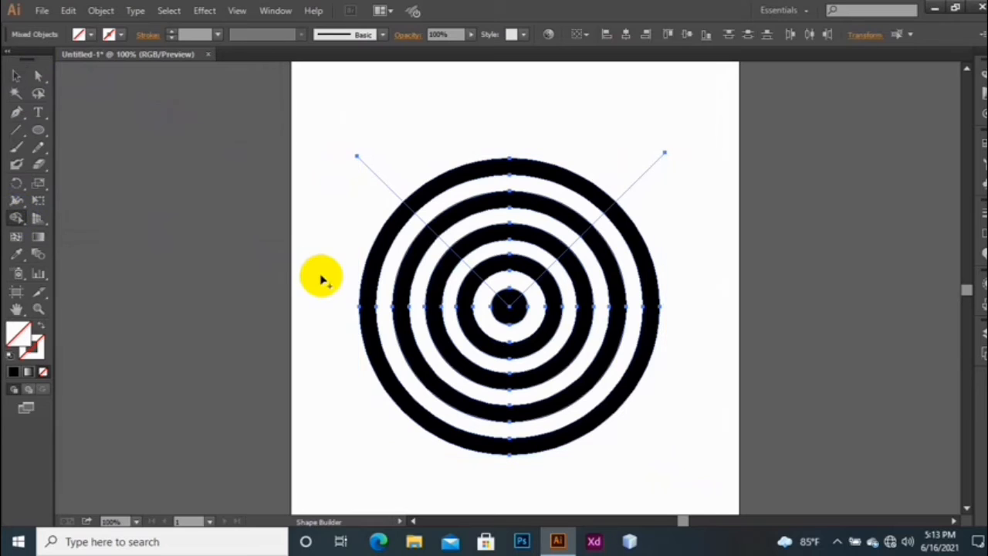
{"action": "mouse_move", "coordinate": [323, 279]}
{"action": "left_mouse_down"}
{"action": "mouse_move", "coordinate": [653, 412]}
{"action": "mouse_move", "coordinate": [776, 402]}
{"action": "left_mouse_up"}
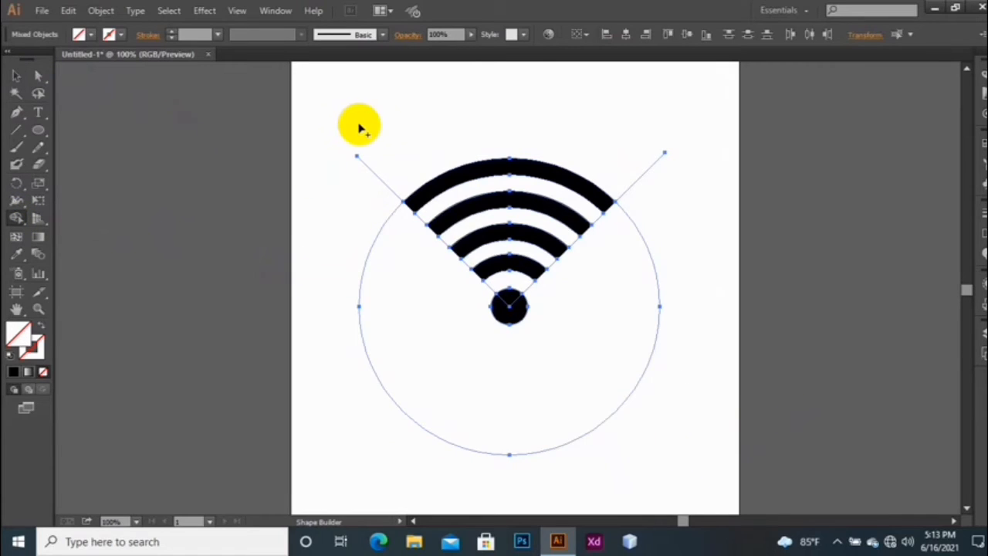
- Delete the leftover circle outline and the stray diagonal line pieces beside the arcs
{"action": "left_click", "coordinate": [11, 73]}
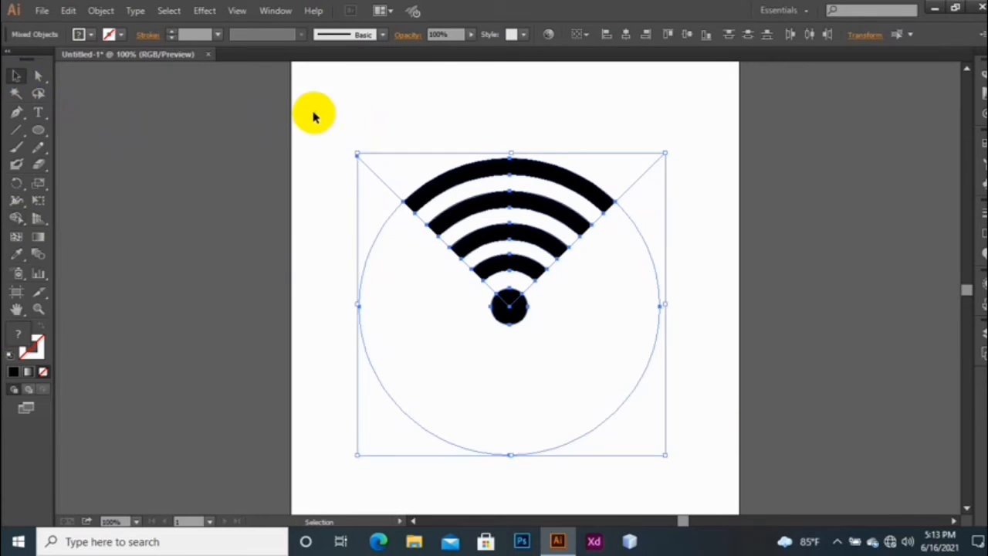
{"action": "left_click_drag", "start_coordinate": [314, 113], "coordinate": [386, 245]}
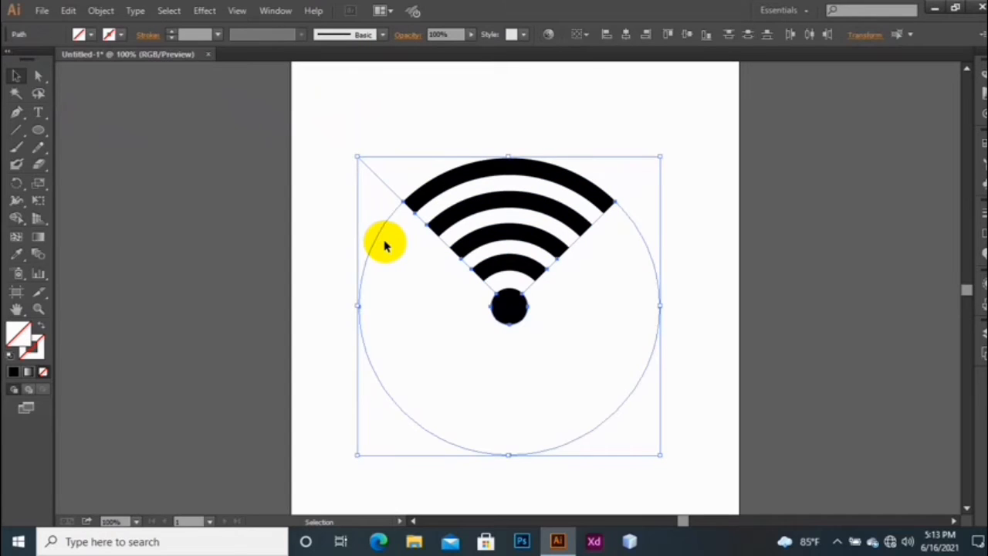
{"action": "key", "text": "Delete"}
{"action": "left_click_drag", "start_coordinate": [631, 122], "coordinate": [702, 210]}
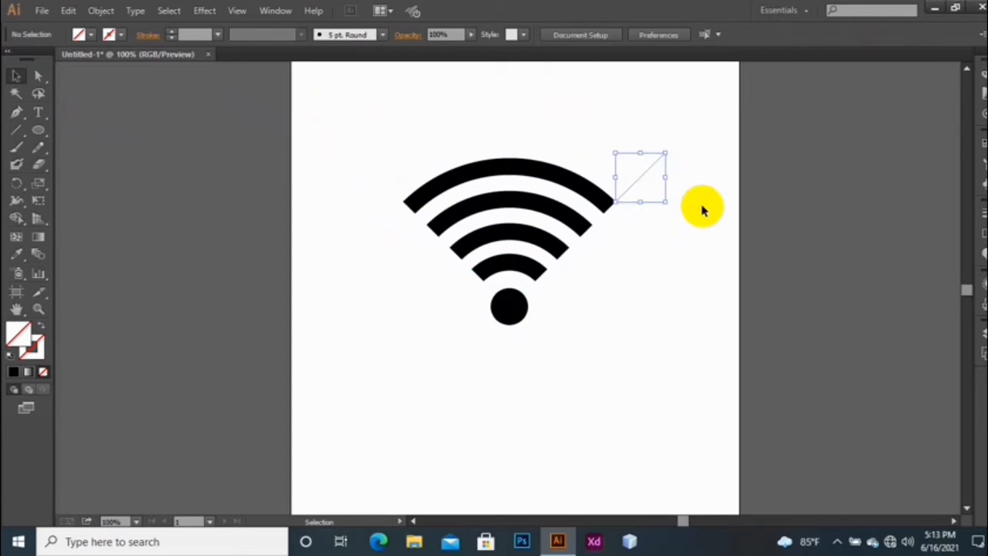
{"action": "key", "text": "Delete"}
- Shrink the centre dot, keeping it close below the smallest arc, and fully round the ends of all four arcs
{"action": "left_click_drag", "start_coordinate": [507, 307], "coordinate": [520, 319]}
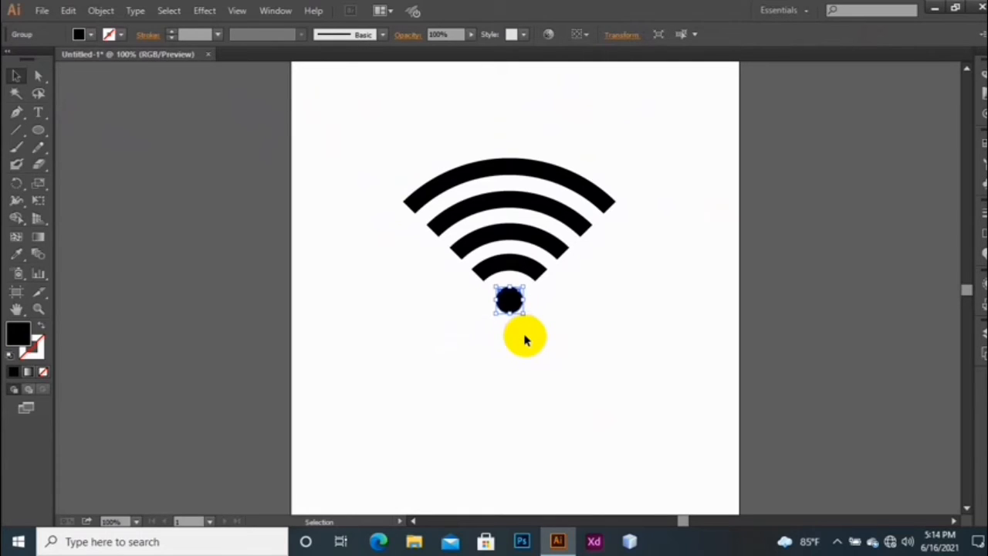
{"action": "left_click", "coordinate": [571, 170]}
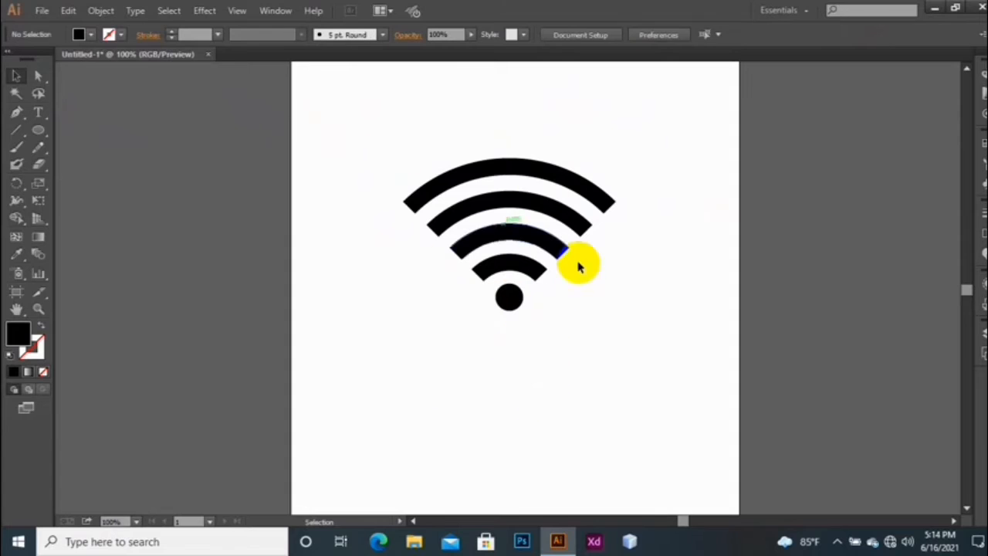
{"action": "left_click_drag", "start_coordinate": [514, 110], "coordinate": [528, 283]}
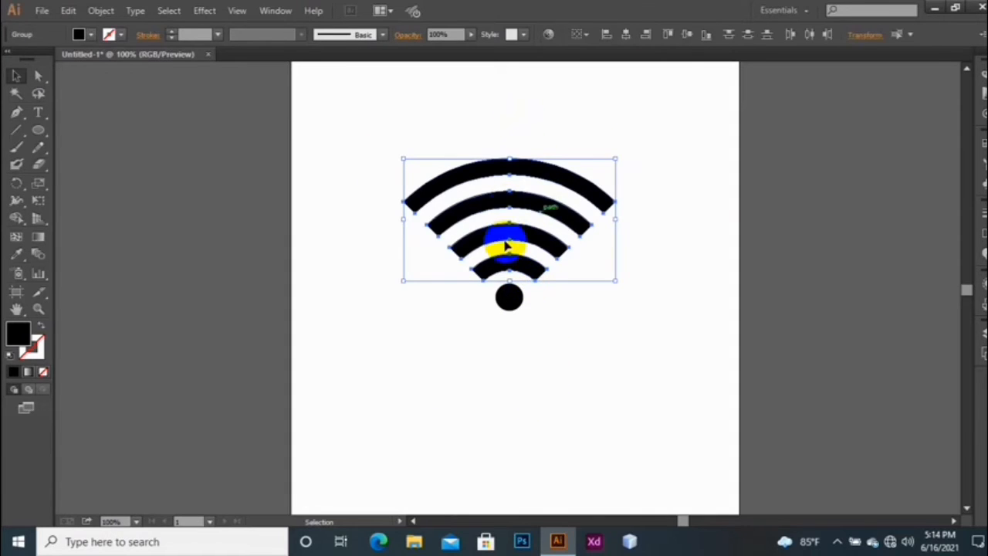
{"action": "left_click", "coordinate": [39, 80]}
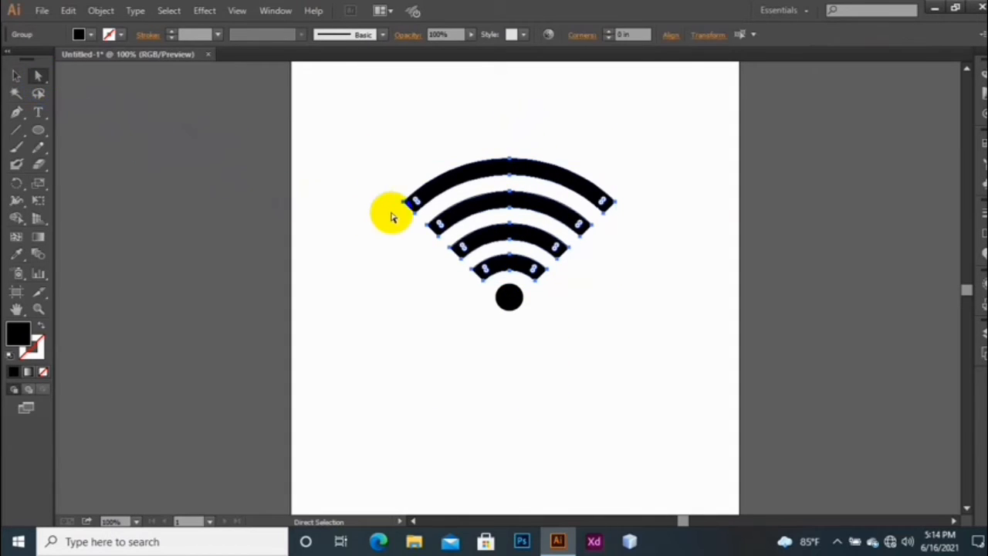
{"action": "left_click_drag", "start_coordinate": [415, 202], "coordinate": [521, 204]}
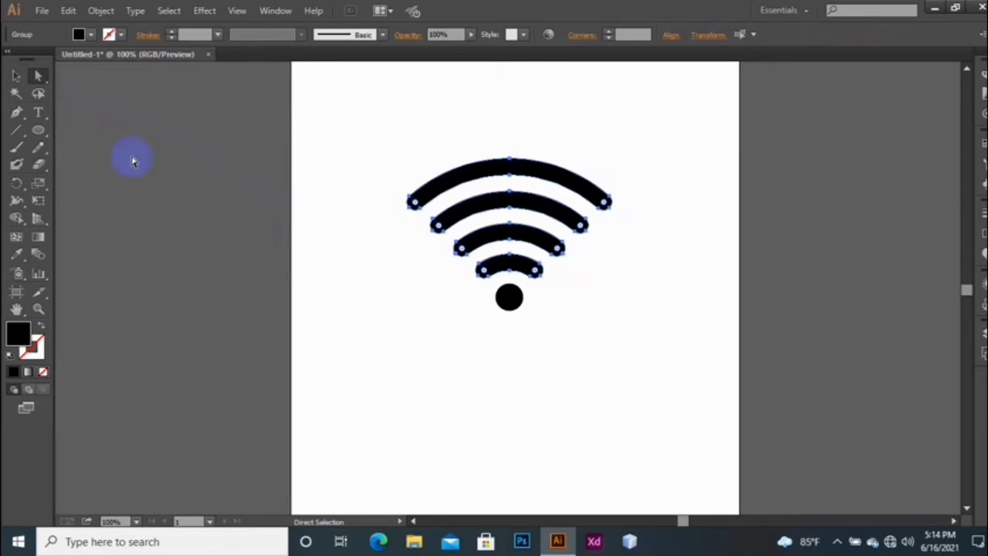
{"action": "left_click", "coordinate": [14, 78]}
{"action": "left_click", "coordinate": [455, 342]}
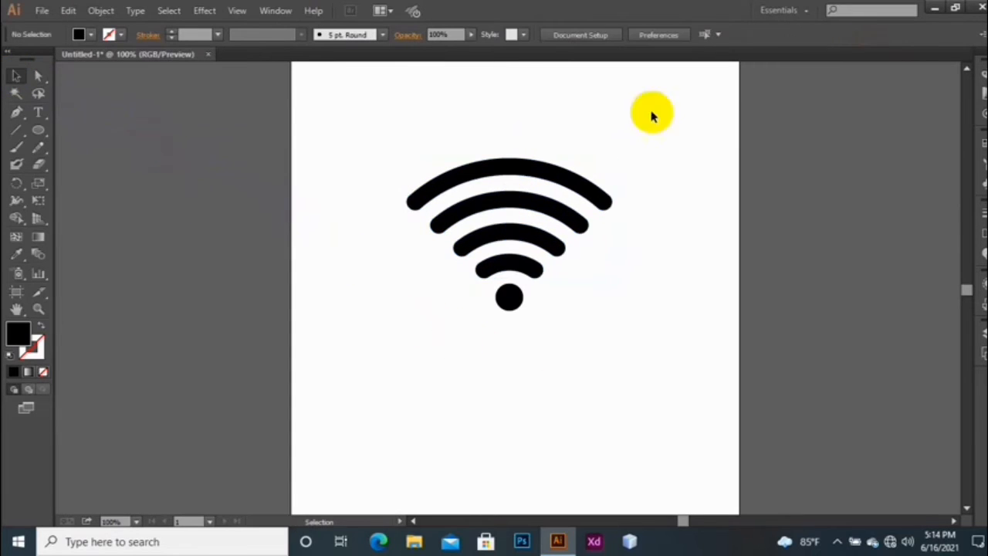
- Group the four arcs and the dot into one Wi-Fi icon
{"action": "left_click_drag", "start_coordinate": [364, 115], "coordinate": [663, 377]}
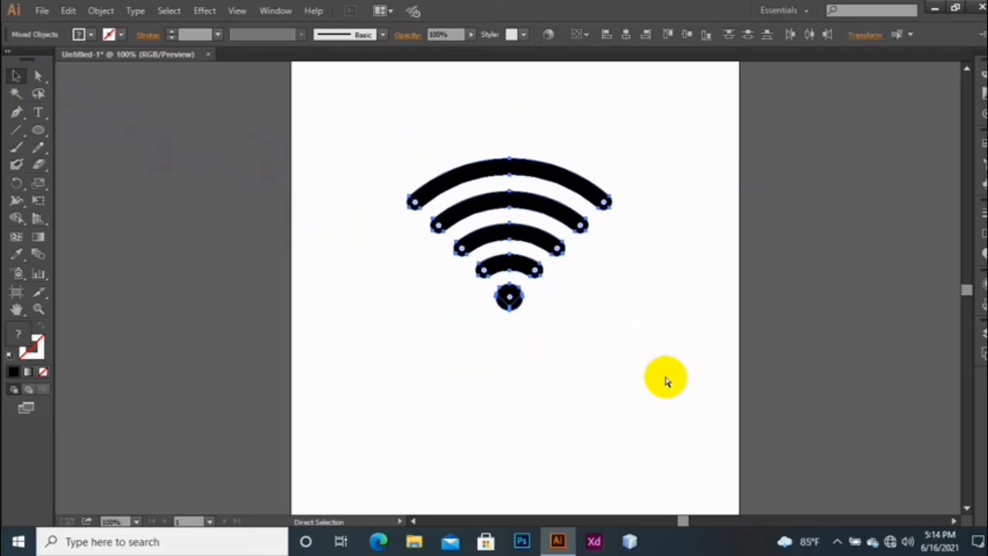
{"action": "key", "text": "ctrl+g"}
{"action": "left_click", "coordinate": [631, 374]}
{"action": "scroll", "coordinate": [588, 385], "scroll_direction": "down", "scroll_amount": 1}
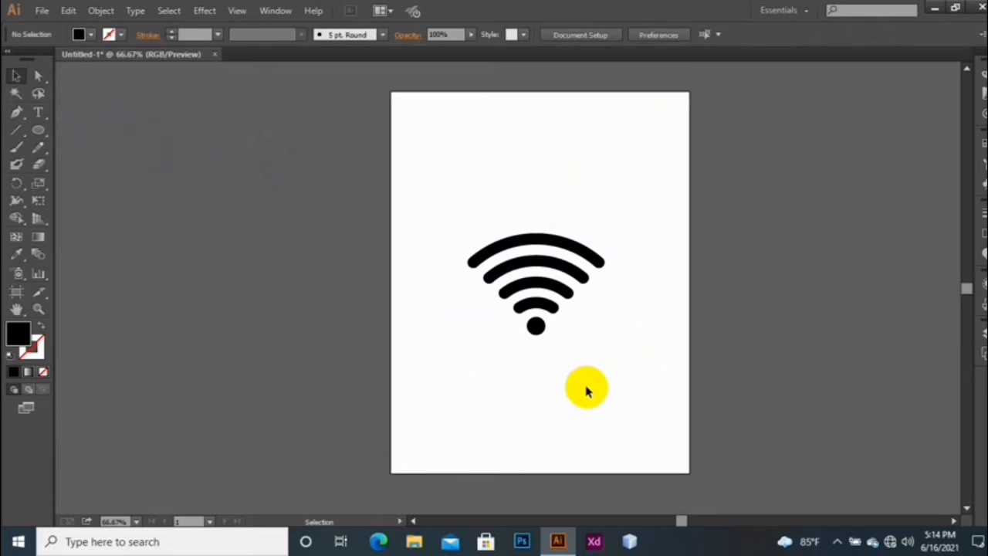
{"action": "scroll", "coordinate": [587, 386], "scroll_direction": "down", "scroll_amount": 1}
{"action": "scroll", "coordinate": [578, 392], "scroll_direction": "up", "scroll_amount": 1}
{"action": "scroll", "coordinate": [576, 392], "scroll_direction": "up", "scroll_amount": 4}
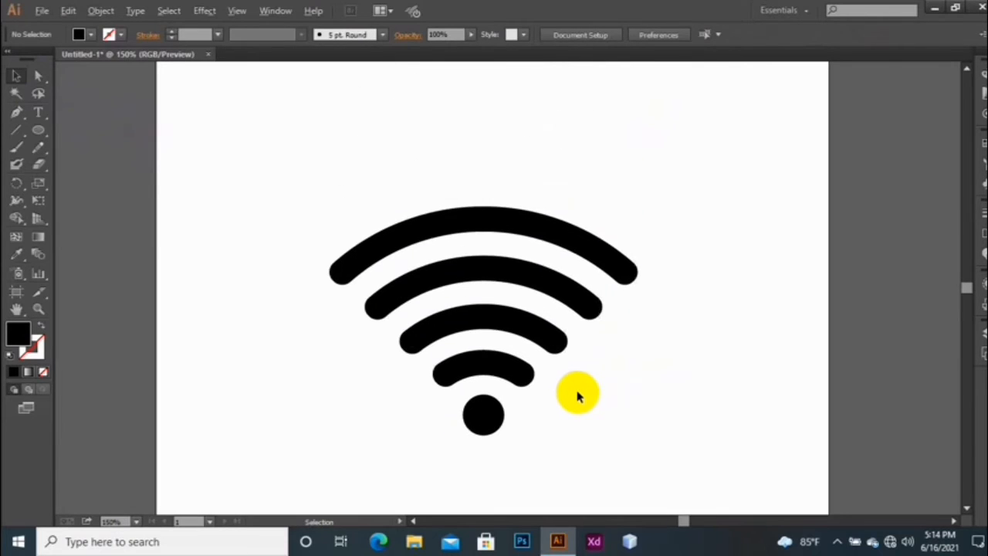
{"action": "scroll", "coordinate": [577, 394], "scroll_direction": "down", "scroll_amount": 1}
{"action": "scroll", "coordinate": [578, 393], "scroll_direction": "down", "scroll_amount": 2}
{"action": "scroll", "coordinate": [578, 393], "scroll_direction": "up", "scroll_amount": 1}
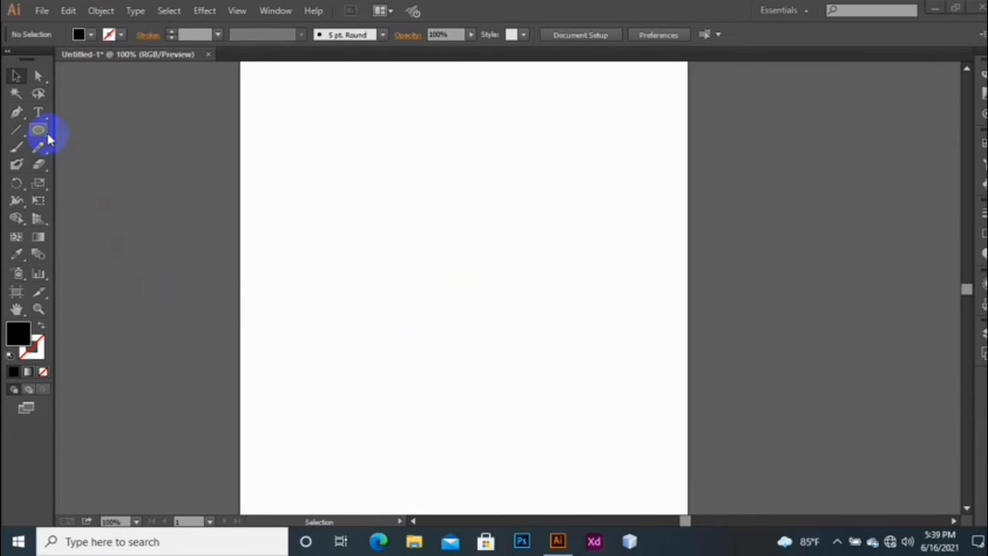
- Draw a large circle in the middle of the blank artboard and give it a black stroke with no fill
{"action": "left_click_drag", "start_coordinate": [47, 139], "coordinate": [127, 164]}
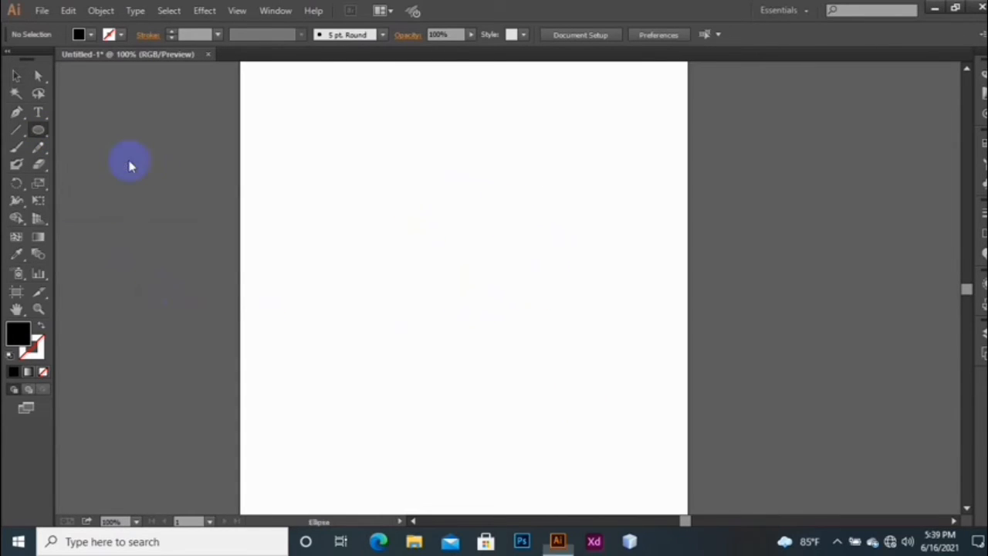
{"action": "left_click_drag", "start_coordinate": [353, 165], "coordinate": [535, 400]}
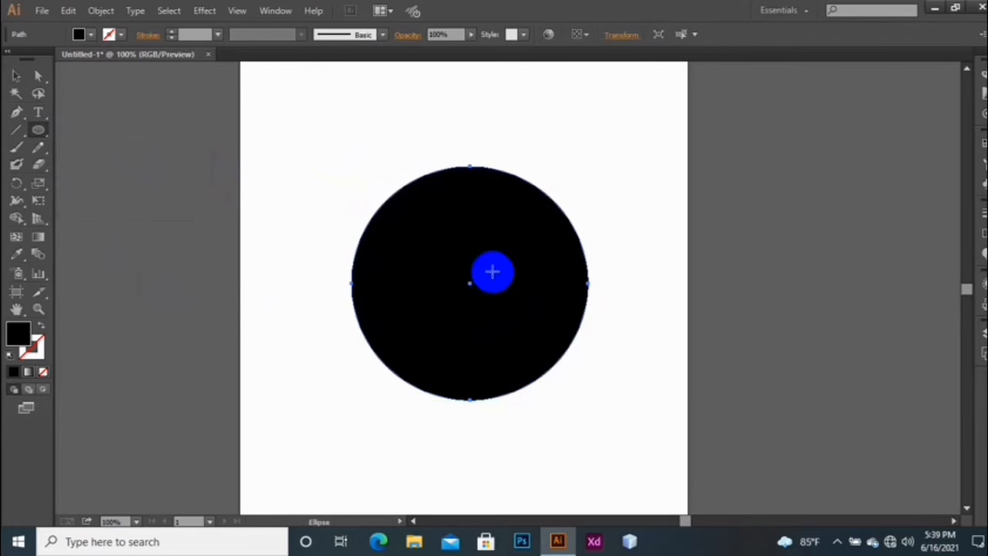
{"action": "left_click", "coordinate": [39, 325]}
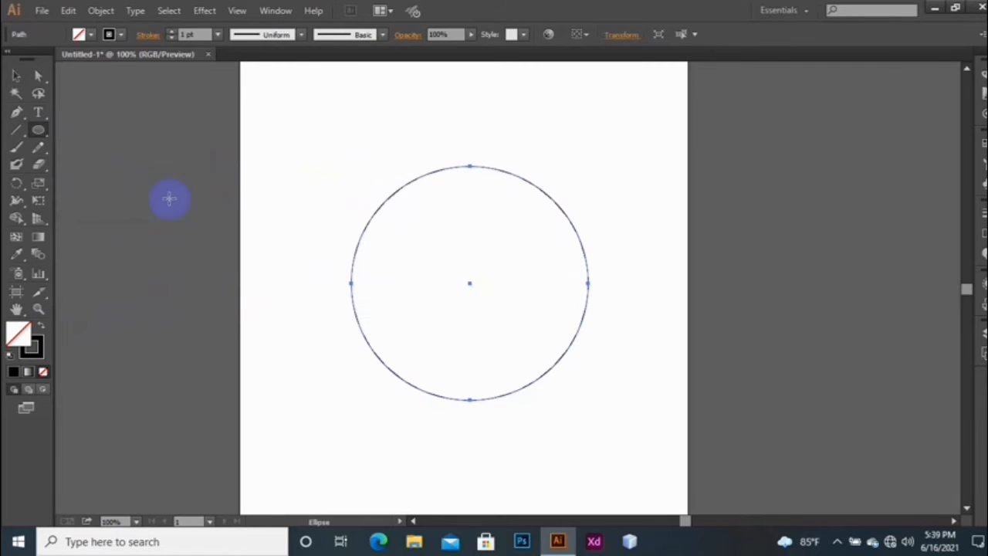
- Set the circle's stroke weight to 24 pt
{"action": "key", "text": "Up"}
{"action": "key", "text": "Up"}
{"action": "key", "text": "Up"}
{"action": "key", "text": "Up"}
{"action": "key", "text": "Up"}
{"action": "key", "text": "Up"}
{"action": "key", "text": "Up"}
{"action": "key", "text": "Up"}
{"action": "key", "text": "Up"}
{"action": "key", "text": "Up"}
{"action": "key", "text": "Up"}
{"action": "key", "text": "Up"}
{"action": "key", "text": "Up"}
{"action": "key", "text": "Up"}
{"action": "key", "text": "Up"}
{"action": "key", "text": "Up"}
{"action": "key", "text": "Up"}
{"action": "key", "text": "Up"}
{"action": "key", "text": "Up"}
{"action": "key", "text": "Up"}
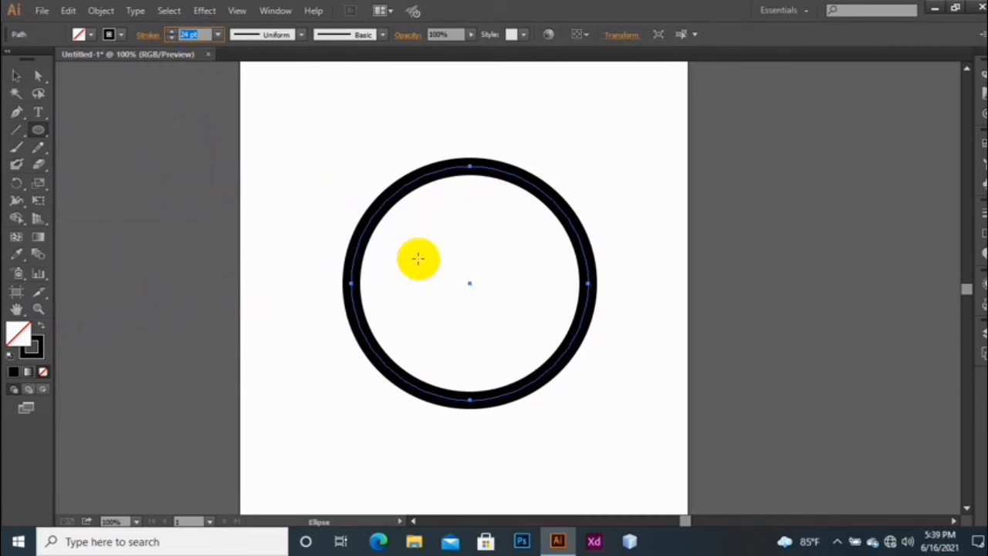
- Copy the ring in place three times, shrinking each copy about its centre to form four concentric rings
{"action": "left_click", "coordinate": [17, 76]}
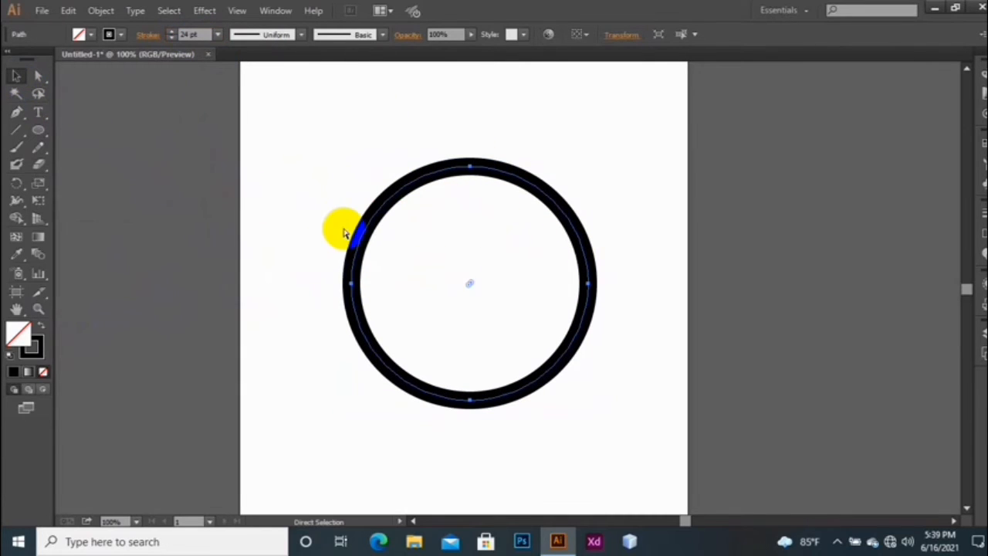
{"action": "key", "text": "ctrl+c"}
{"action": "key", "text": "ctrl+f"}
{"action": "left_click_drag", "start_coordinate": [596, 410], "coordinate": [499, 314]}
{"action": "key", "text": "ctrl+c"}
{"action": "key", "text": "ctrl+f"}
{"action": "key", "text": "ctrl+c"}
{"action": "key", "text": "ctrl+f"}
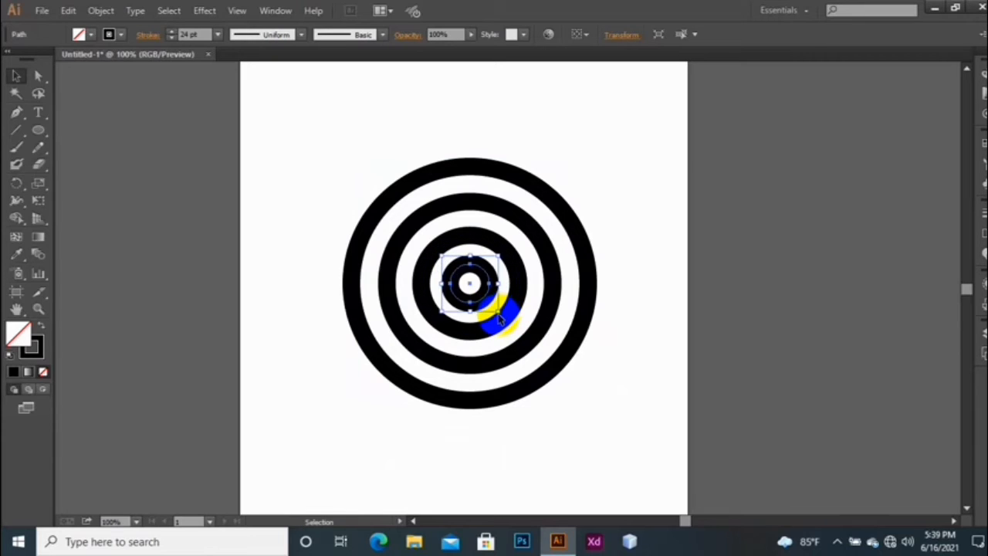
{"action": "left_click", "coordinate": [550, 430]}
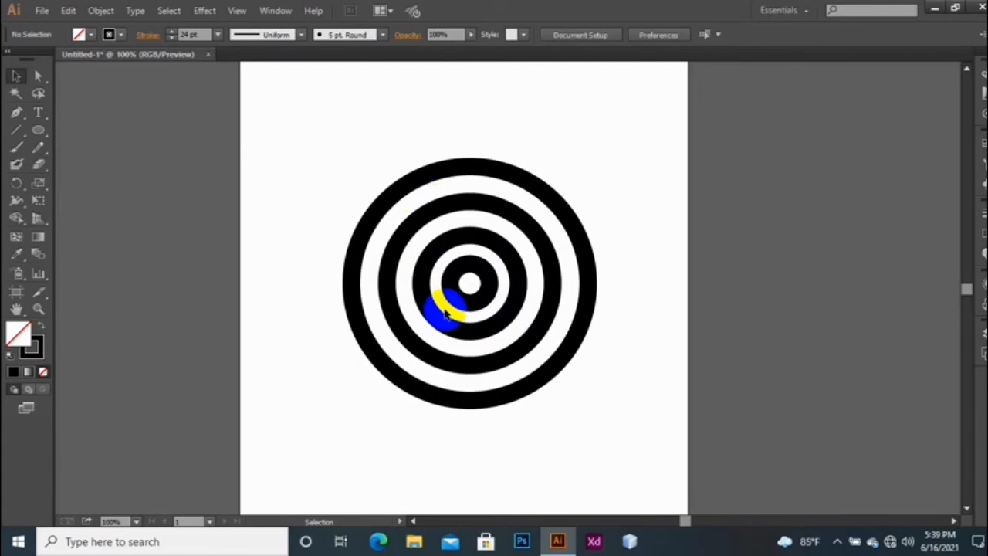
- Expand the fill and stroke of all four rings
{"action": "left_click_drag", "start_coordinate": [320, 124], "coordinate": [572, 461]}
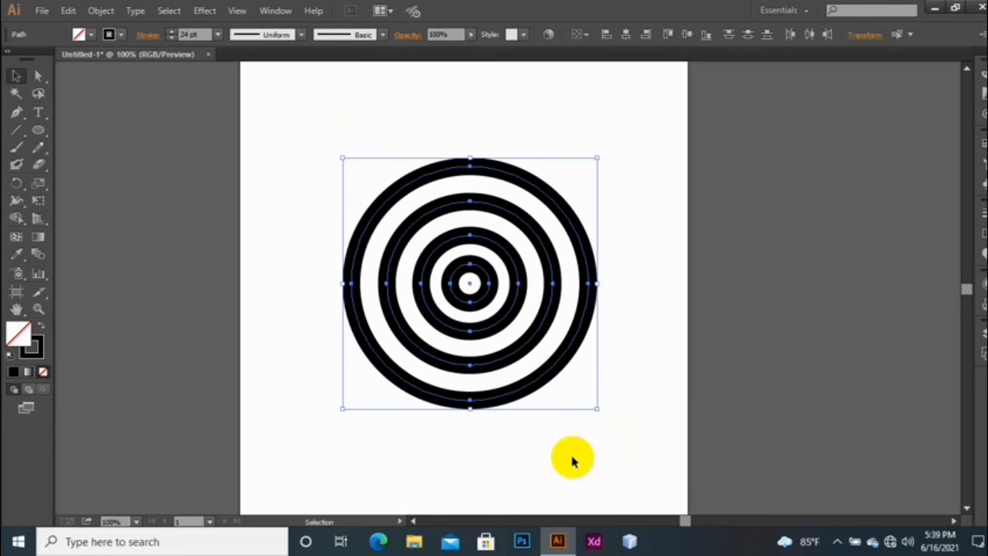
{"action": "left_click", "coordinate": [102, 10]}
{"action": "left_click", "coordinate": [165, 165]}
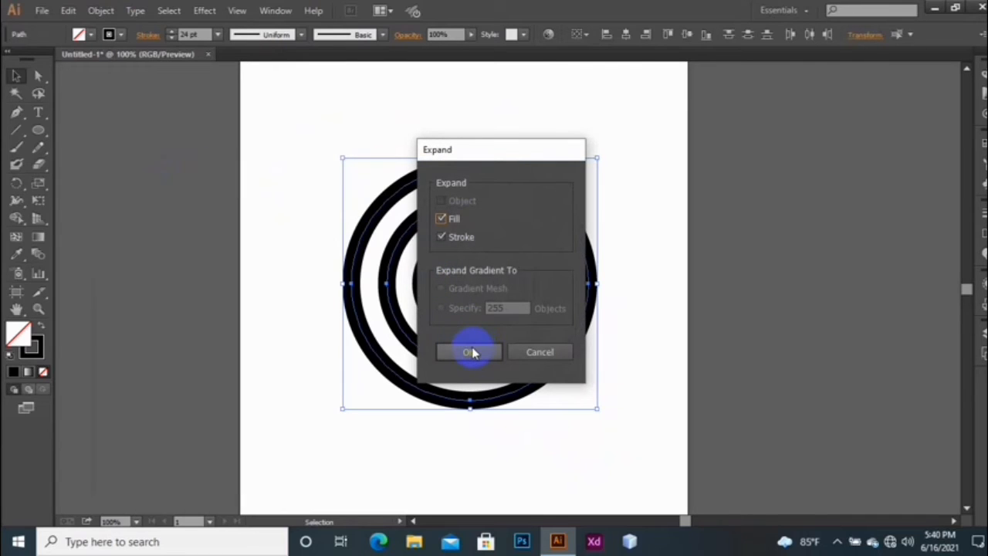
{"action": "left_click", "coordinate": [472, 352]}
- Draw a solid black upright triangle above the rings with the Polygon tool
{"action": "scroll", "coordinate": [467, 351], "scroll_direction": "up", "scroll_amount": 3}
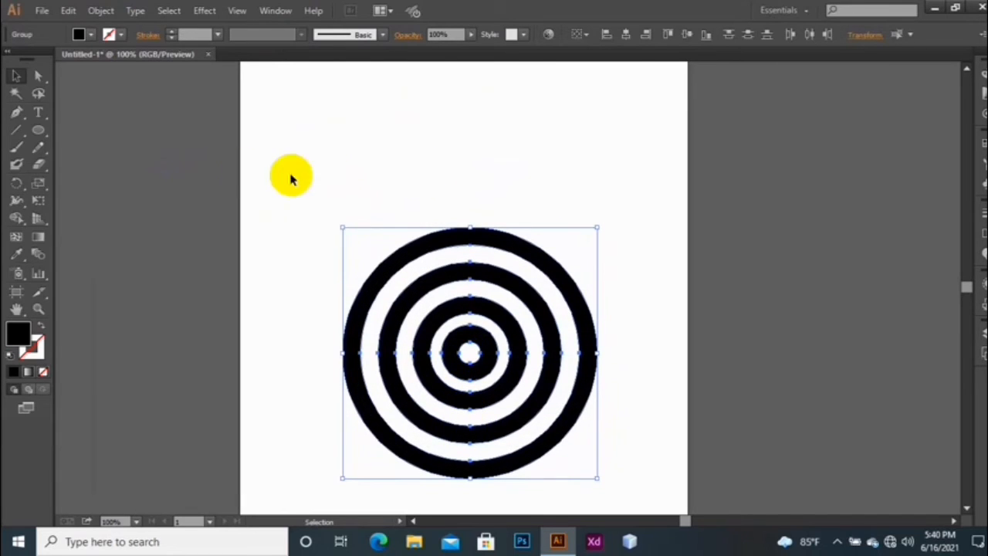
{"action": "left_click", "coordinate": [39, 128]}
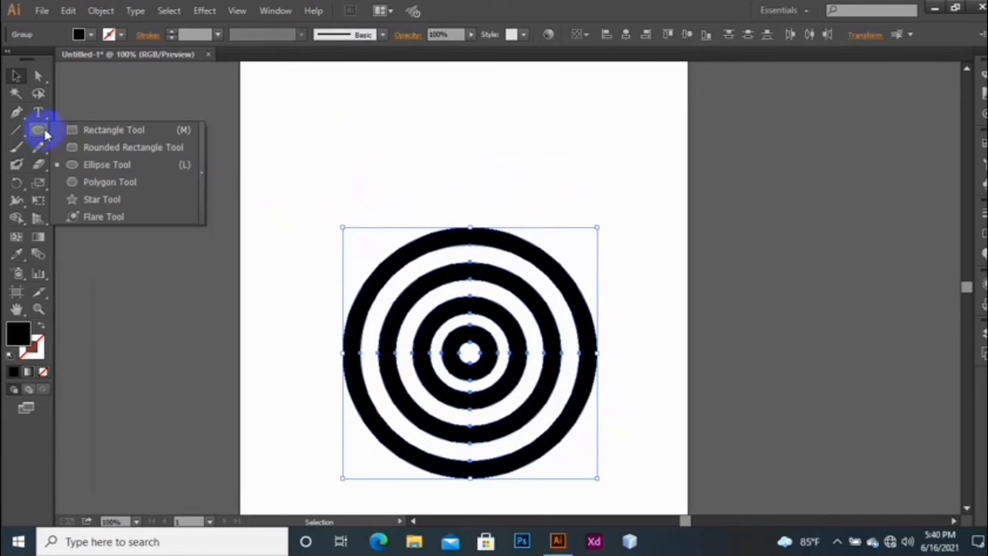
{"action": "left_click", "coordinate": [85, 184]}
{"action": "left_click_drag", "start_coordinate": [359, 116], "coordinate": [435, 213]}
- Narrow the triangle and move it down over the rings so its apex sits at their common centre
{"action": "scroll", "coordinate": [430, 216], "scroll_direction": "up", "scroll_amount": 5}
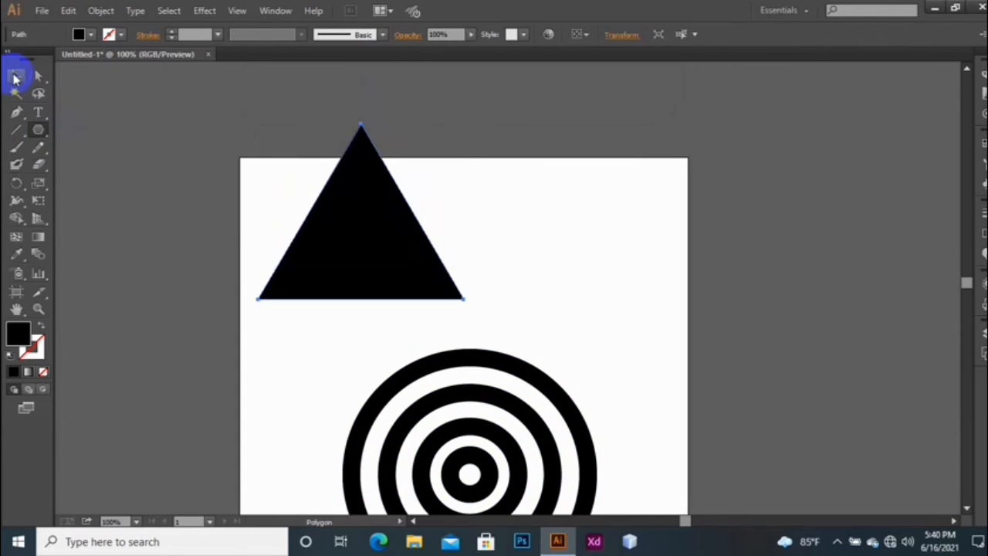
{"action": "left_click", "coordinate": [15, 77]}
{"action": "left_click_drag", "start_coordinate": [464, 212], "coordinate": [428, 216]}
{"action": "scroll", "coordinate": [442, 232], "scroll_direction": "down", "scroll_amount": 4}
{"action": "left_click_drag", "start_coordinate": [331, 141], "coordinate": [514, 302]}
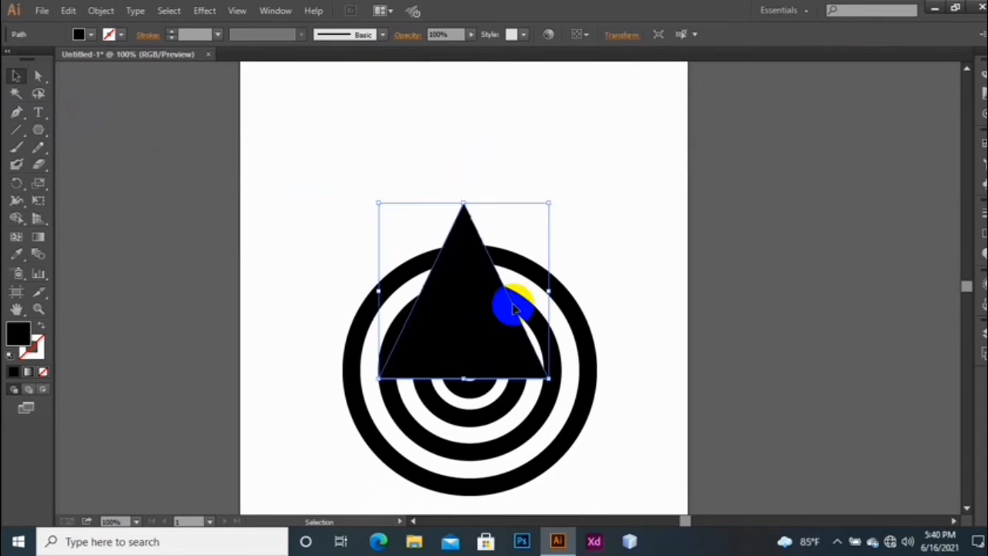
{"action": "scroll", "coordinate": [533, 278], "scroll_direction": "down", "scroll_amount": 5}
{"action": "left_click_drag", "start_coordinate": [479, 128], "coordinate": [489, 302]}
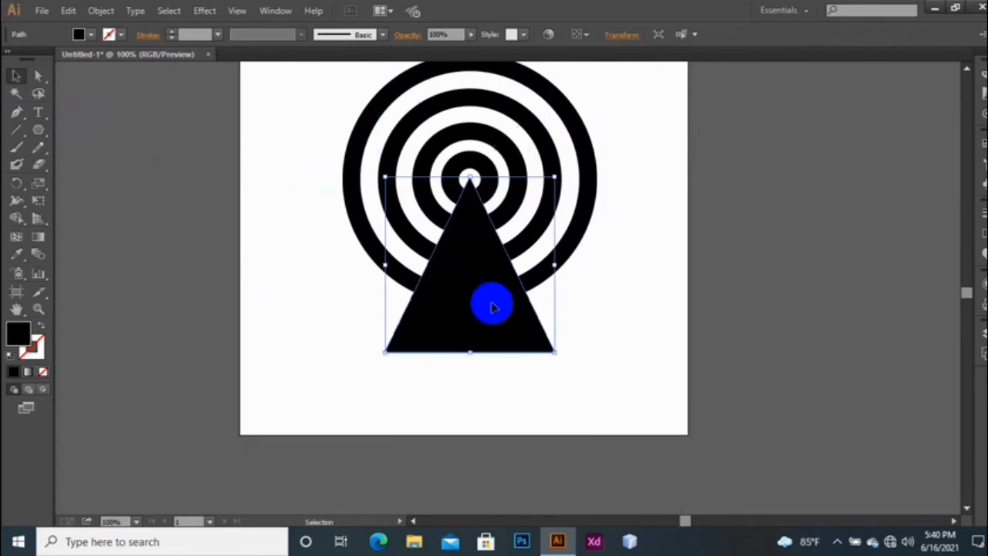
{"action": "scroll", "coordinate": [490, 324], "scroll_direction": "up", "scroll_amount": 1}
{"action": "left_click", "coordinate": [323, 278]}
- Merge the triangle and the ring sections overlapping it into one solid shape with the Shape Builder
{"action": "scroll", "coordinate": [335, 165], "scroll_direction": "up", "scroll_amount": 1}
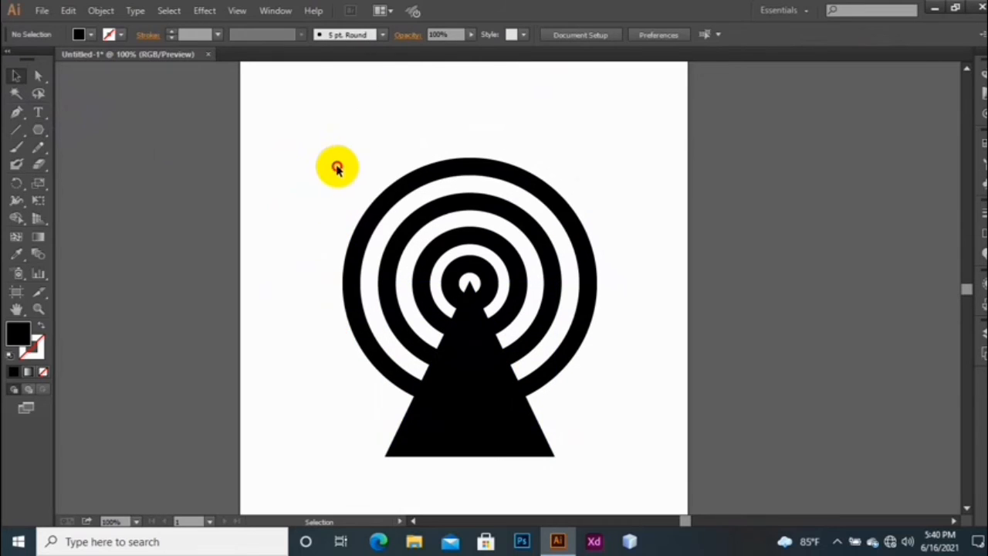
{"action": "left_click_drag", "start_coordinate": [325, 154], "coordinate": [646, 463]}
{"action": "scroll", "coordinate": [619, 199], "scroll_direction": "up", "scroll_amount": 2}
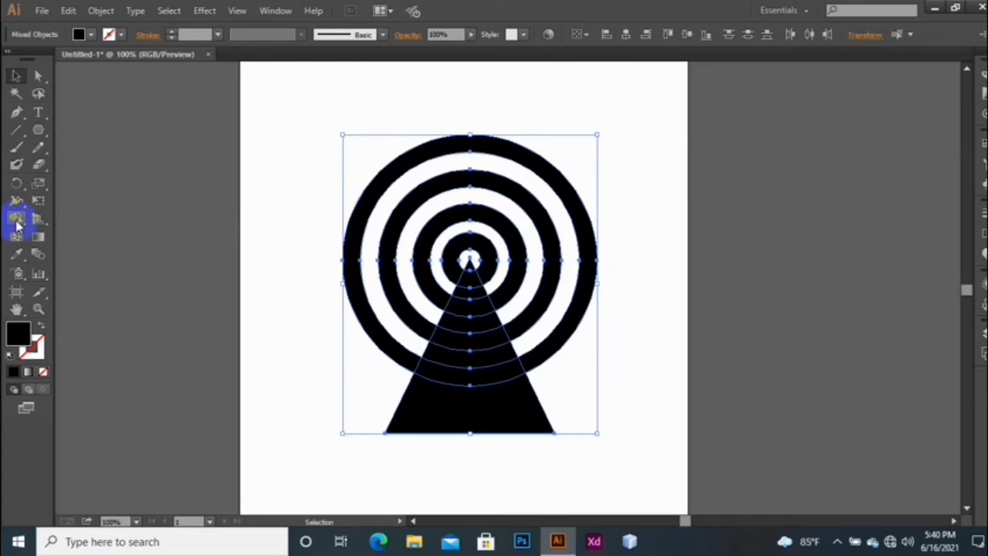
{"action": "left_click", "coordinate": [17, 221]}
{"action": "left_click_drag", "start_coordinate": [471, 491], "coordinate": [467, 309]}
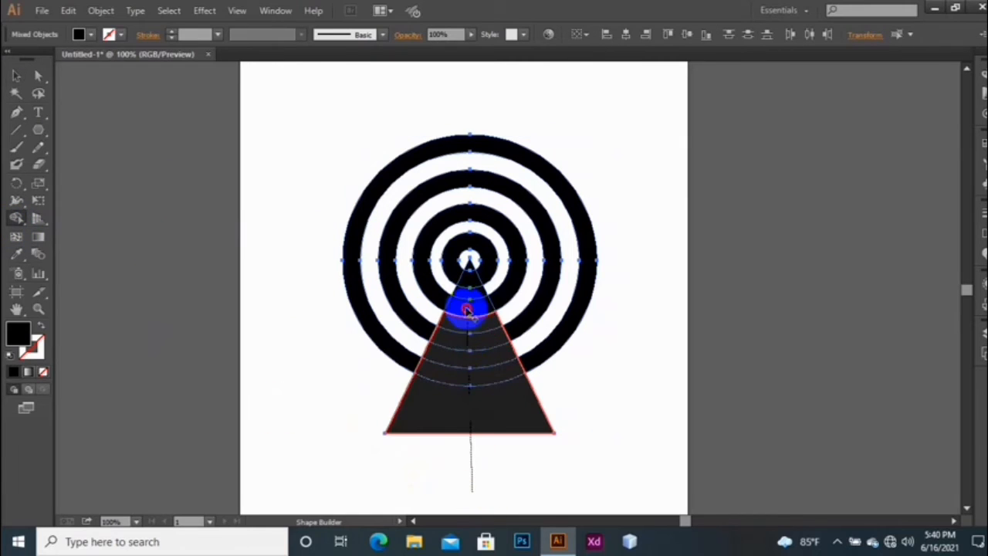
{"action": "left_click_drag", "start_coordinate": [469, 265], "coordinate": [469, 263]}
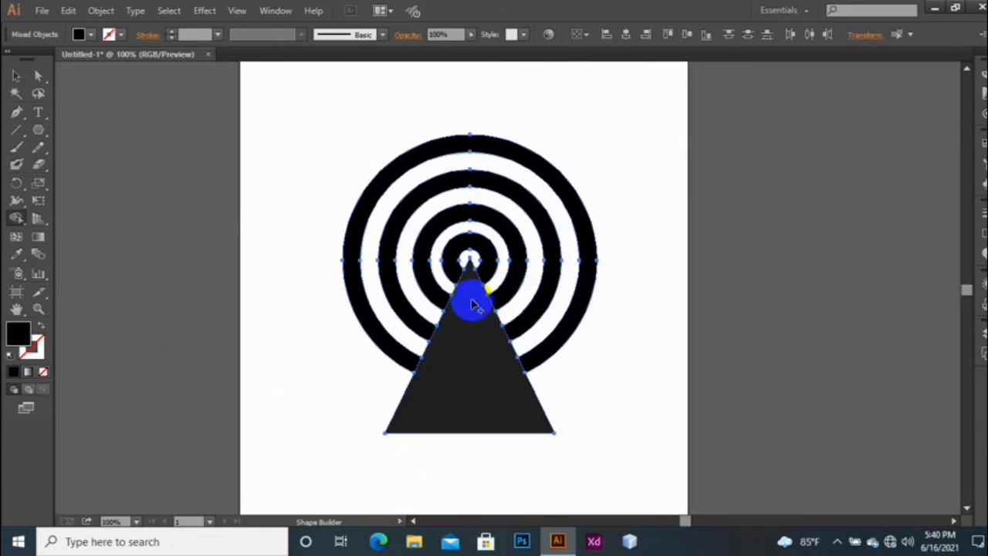
{"action": "scroll", "coordinate": [447, 278], "scroll_direction": "down", "scroll_amount": 1}
{"action": "left_click", "coordinate": [16, 77]}
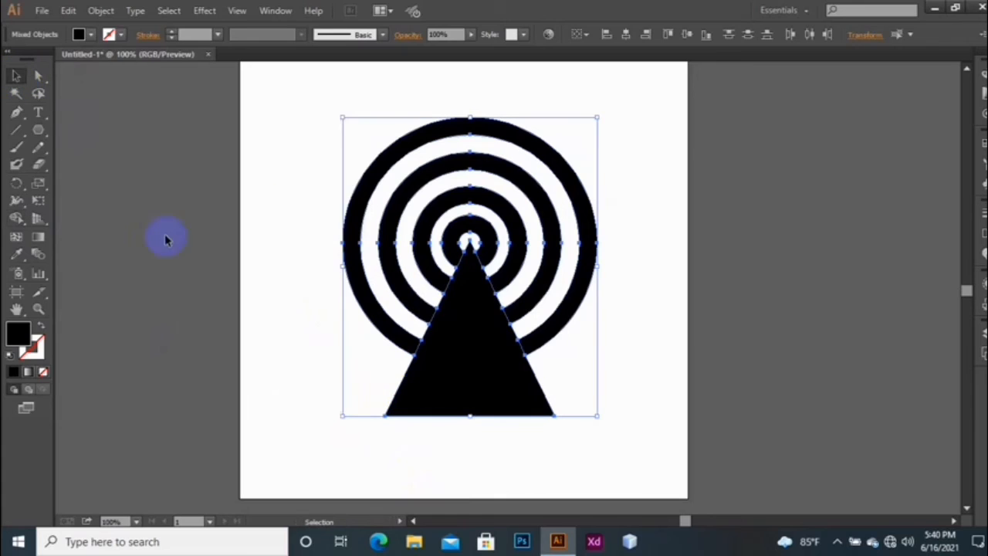
- Separate the merged triangle from the rings and delete it, leaving a wedge-shaped gap below their centre
{"action": "left_click", "coordinate": [436, 415]}
{"action": "left_click_drag", "start_coordinate": [450, 386], "coordinate": [452, 441]}
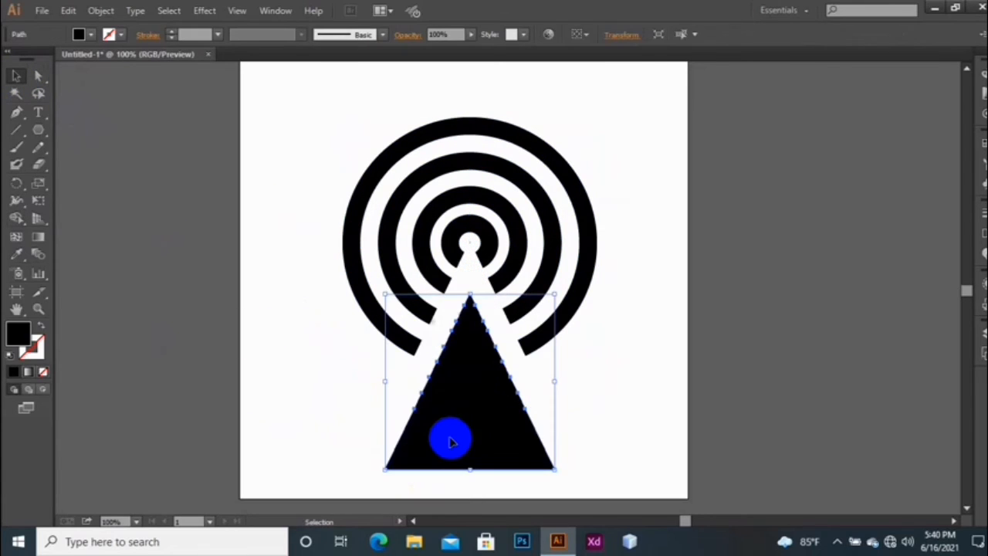
{"action": "key", "text": "Delete"}
{"action": "scroll", "coordinate": [456, 409], "scroll_direction": "up", "scroll_amount": 1}
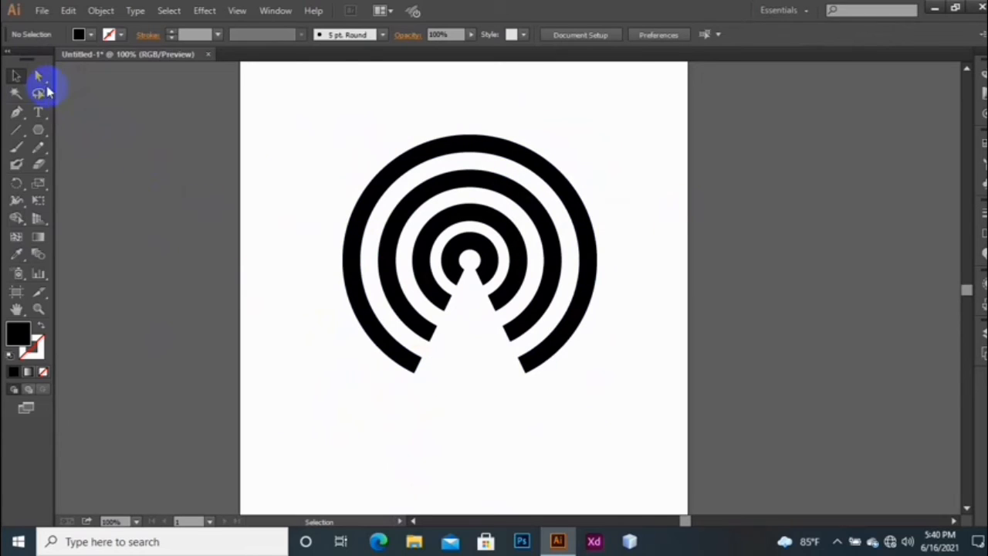
- Round the cut ends of all four ring arcs fully using their live corners
{"action": "left_click_drag", "start_coordinate": [379, 413], "coordinate": [537, 269]}
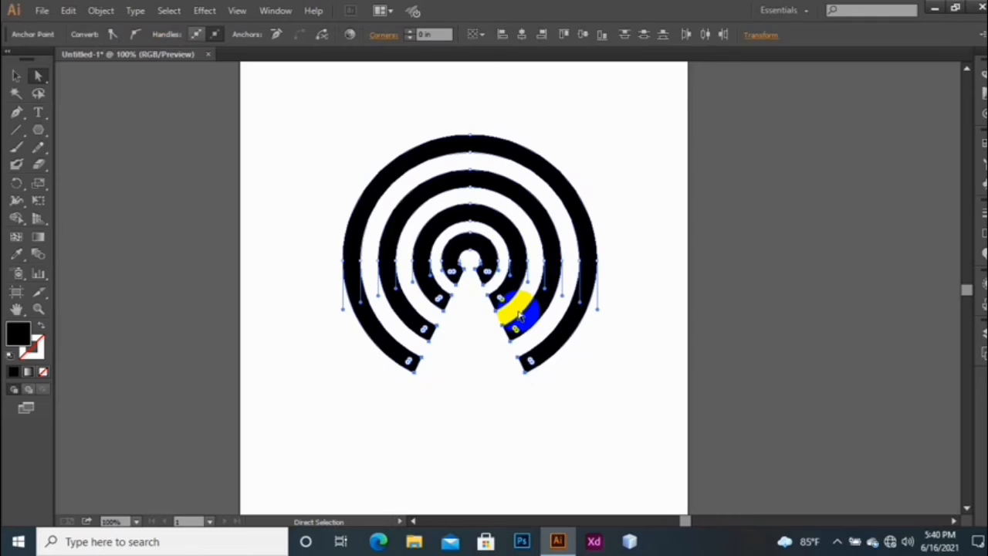
{"action": "left_click_drag", "start_coordinate": [427, 330], "coordinate": [417, 307]}
{"action": "left_click", "coordinate": [15, 76]}
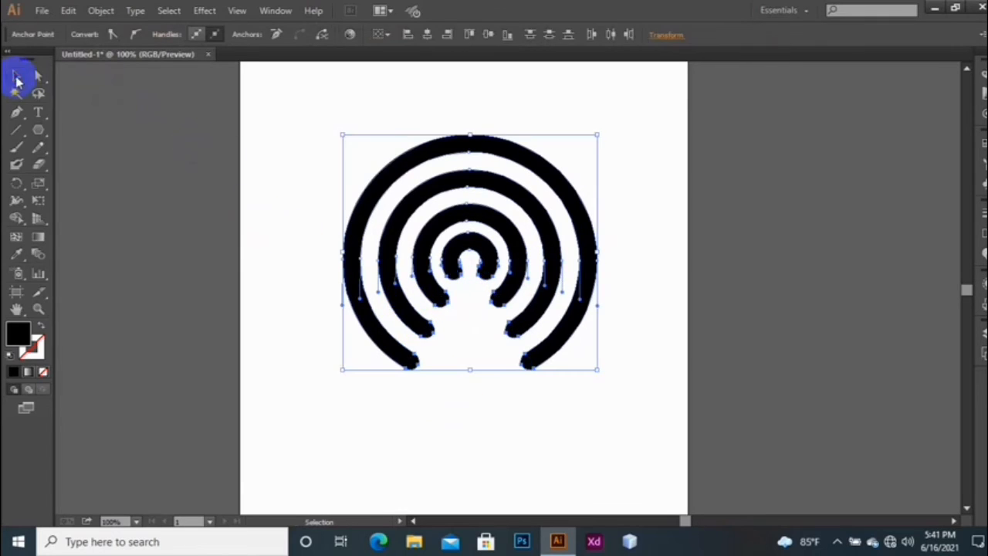
{"action": "left_click", "coordinate": [304, 193]}
- Group the four rounded arcs into one object
{"action": "scroll", "coordinate": [304, 193], "scroll_direction": "down", "scroll_amount": 2}
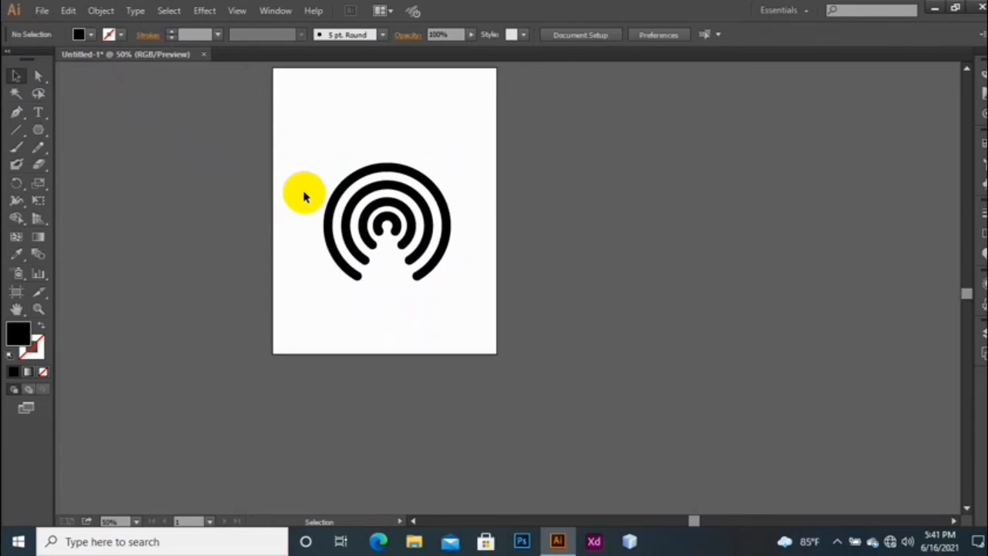
{"action": "scroll", "coordinate": [321, 212], "scroll_direction": "up", "scroll_amount": 2}
{"action": "left_click_drag", "start_coordinate": [320, 195], "coordinate": [623, 481]}
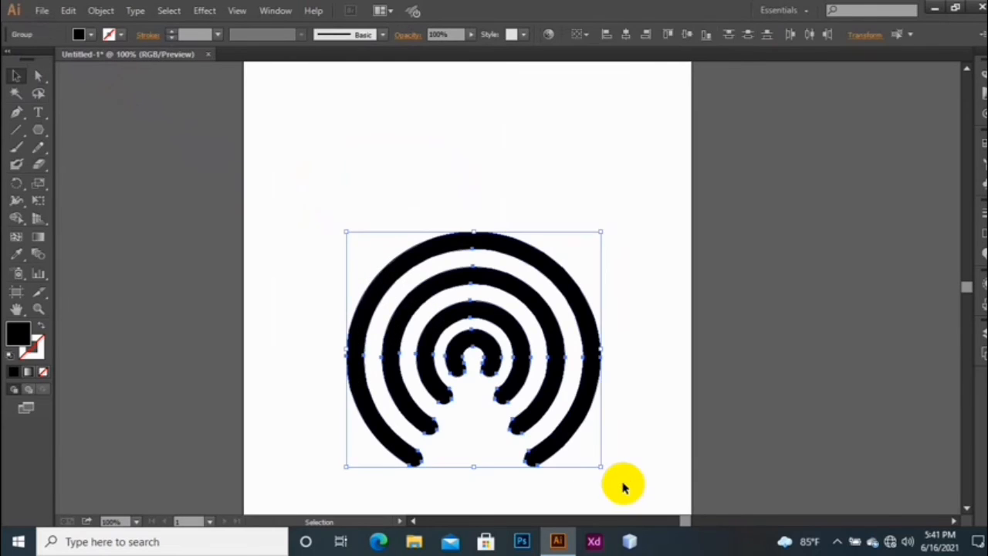
{"action": "key", "text": "ctrl+g"}
{"action": "left_click", "coordinate": [620, 444]}
{"action": "scroll", "coordinate": [620, 443], "scroll_direction": "up", "scroll_amount": 1}
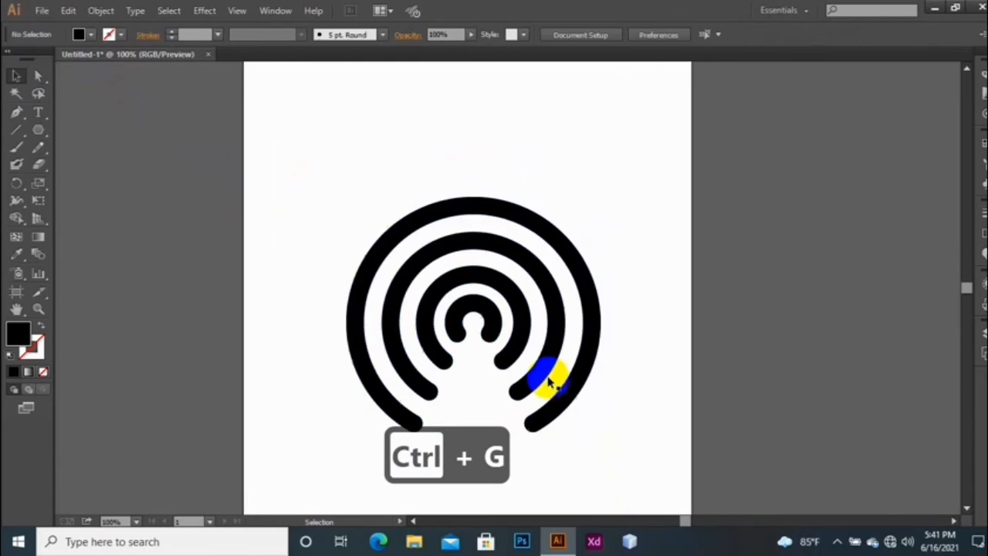
- Move the grouped arcs slightly up on the artboard and deselect them
{"action": "left_click_drag", "start_coordinate": [492, 311], "coordinate": [494, 270]}
{"action": "scroll", "coordinate": [579, 393], "scroll_direction": "down", "scroll_amount": 1}
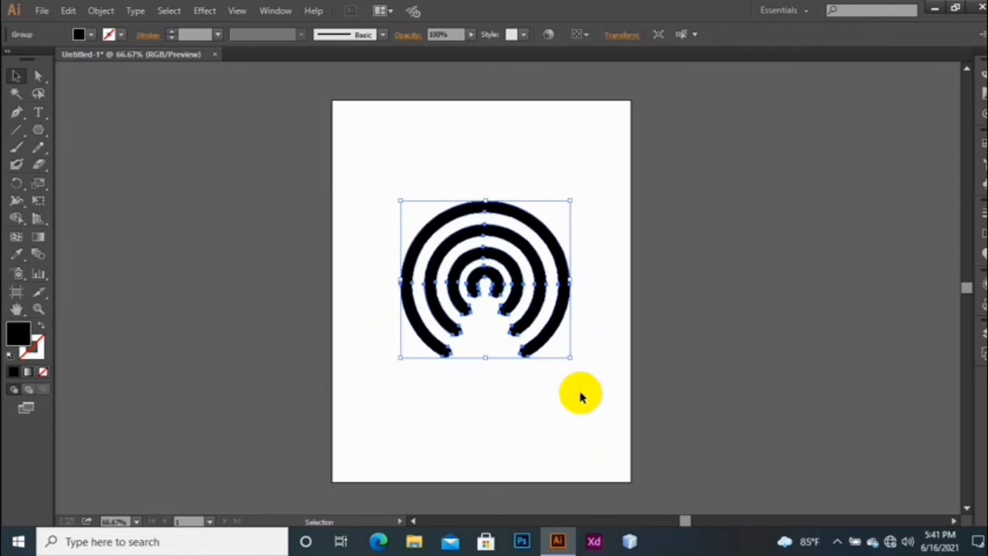
{"action": "left_click", "coordinate": [573, 412]}
{"action": "scroll", "coordinate": [562, 413], "scroll_direction": "down", "scroll_amount": 2}
{"action": "scroll", "coordinate": [558, 380], "scroll_direction": "up", "scroll_amount": 3}
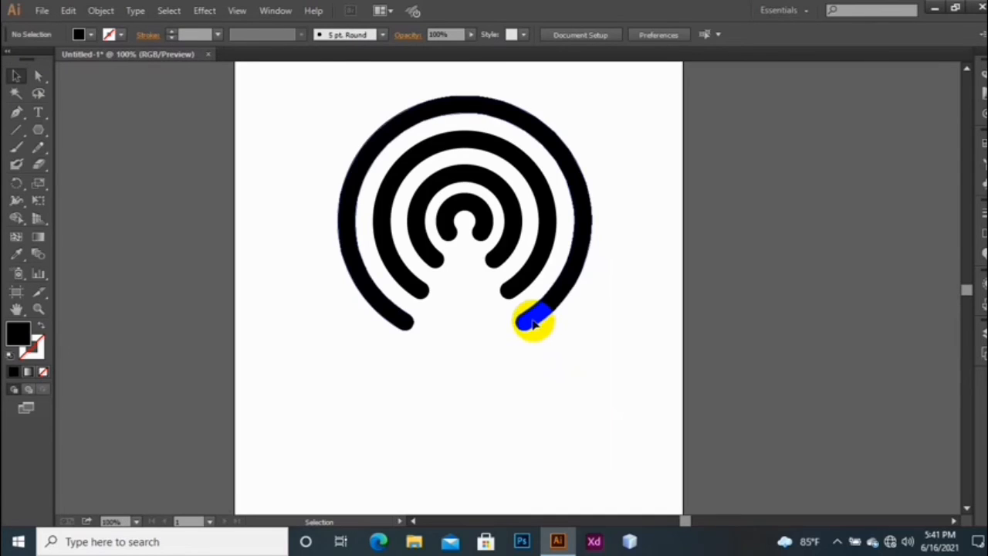
{"action": "mouse_move", "coordinate": [531, 323]}
{"action": "left_mouse_down"}
{"action": "mouse_move", "coordinate": [585, 417]}
{"action": "mouse_move", "coordinate": [512, 326]}
{"action": "left_mouse_up"}
{"action": "left_click", "coordinate": [533, 414]}
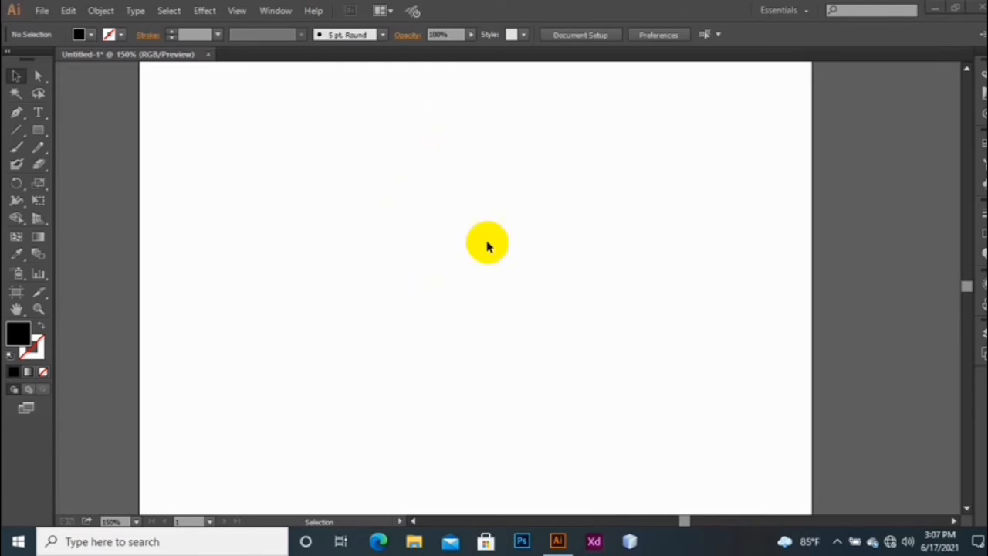
- Draw a solid black upright triangle on the blank artboard with the Polygon tool
{"action": "left_click", "coordinate": [49, 133]}
{"action": "left_click_drag", "start_coordinate": [49, 134], "coordinate": [128, 186]}
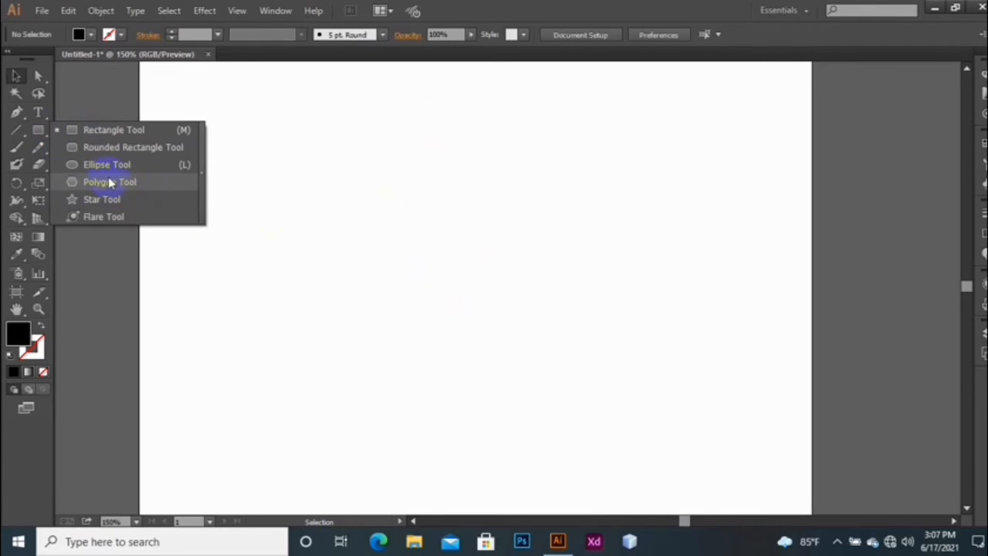
{"action": "left_click_drag", "start_coordinate": [293, 209], "coordinate": [366, 291]}
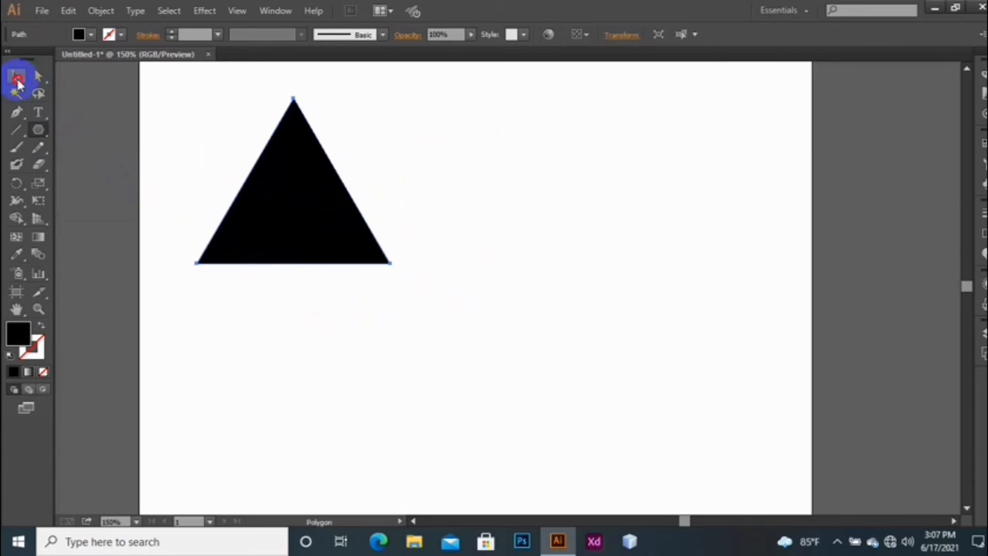
- Widen the black triangle horizontally and move it slightly down on the artboard
{"action": "left_click", "coordinate": [17, 80]}
{"action": "left_click_drag", "start_coordinate": [391, 180], "coordinate": [434, 192]}
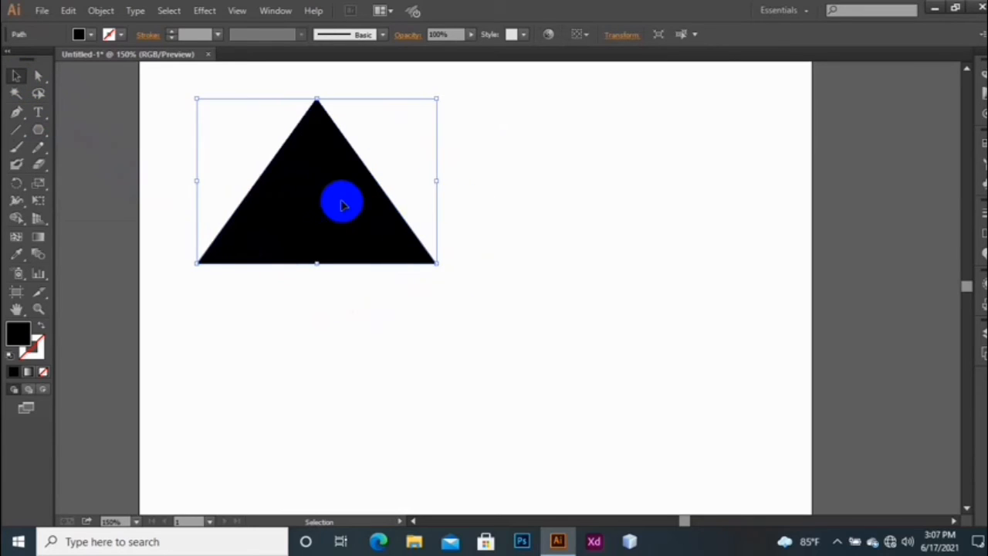
{"action": "left_click_drag", "start_coordinate": [342, 200], "coordinate": [329, 234]}
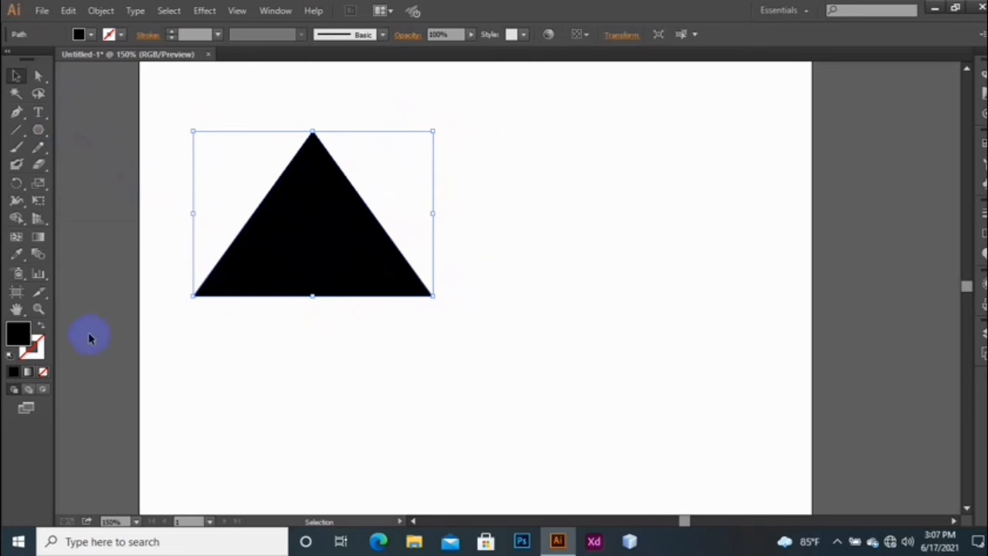
- Swap the triangle's fill and stroke, and set its black outline's stroke weight to 21 pt
{"action": "left_click", "coordinate": [40, 327]}
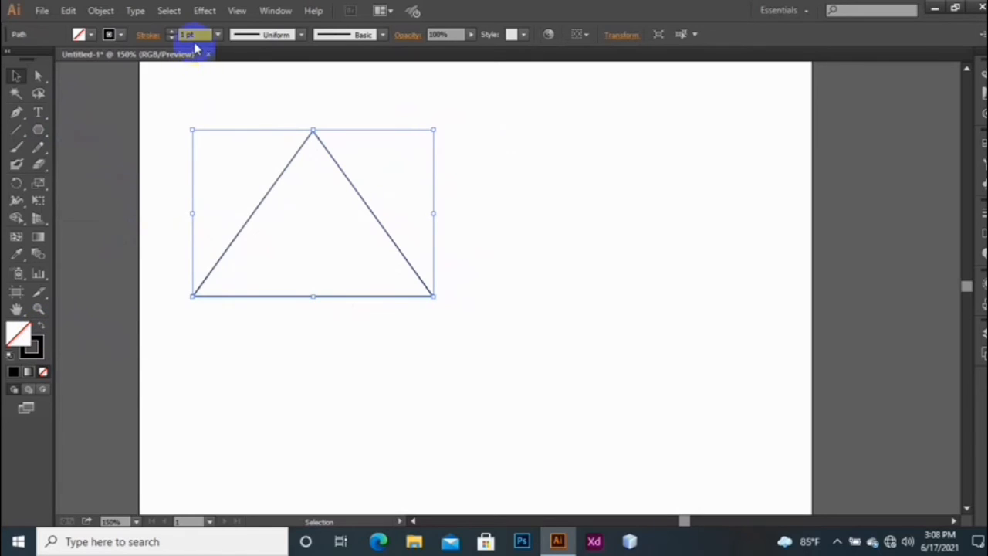
{"action": "scroll", "coordinate": [196, 36], "scroll_direction": "up", "scroll_amount": 19}
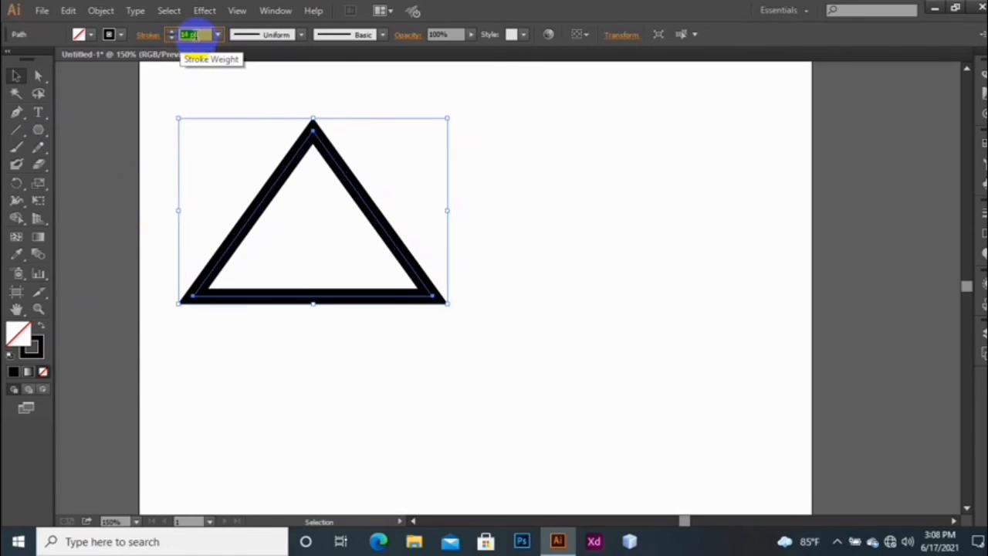
{"action": "scroll", "coordinate": [193, 34], "scroll_direction": "up", "scroll_amount": 1}
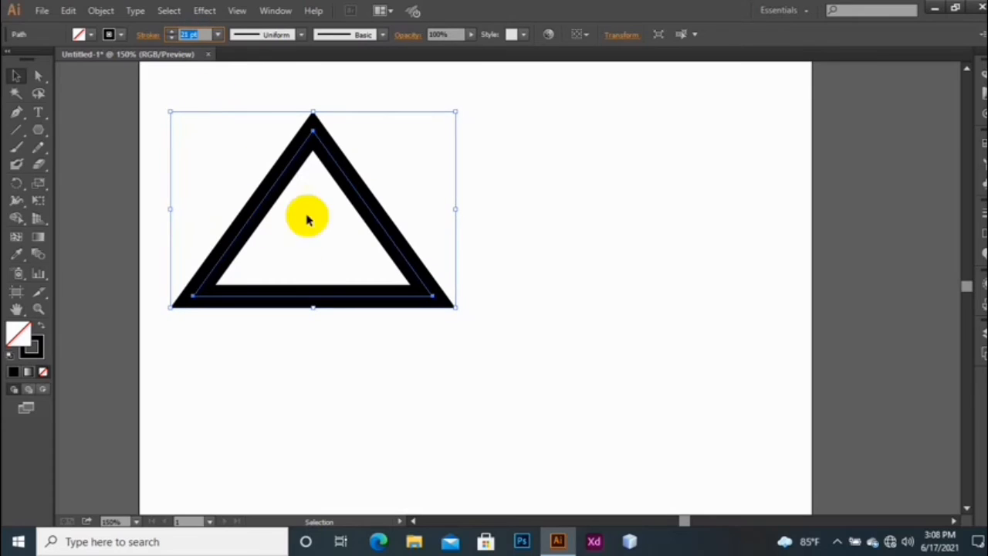
- Draw a 21 pt line from the triangle's lower-right corner that continues its right side diagonally downward
{"action": "left_click_drag", "start_coordinate": [19, 131], "coordinate": [101, 132]}
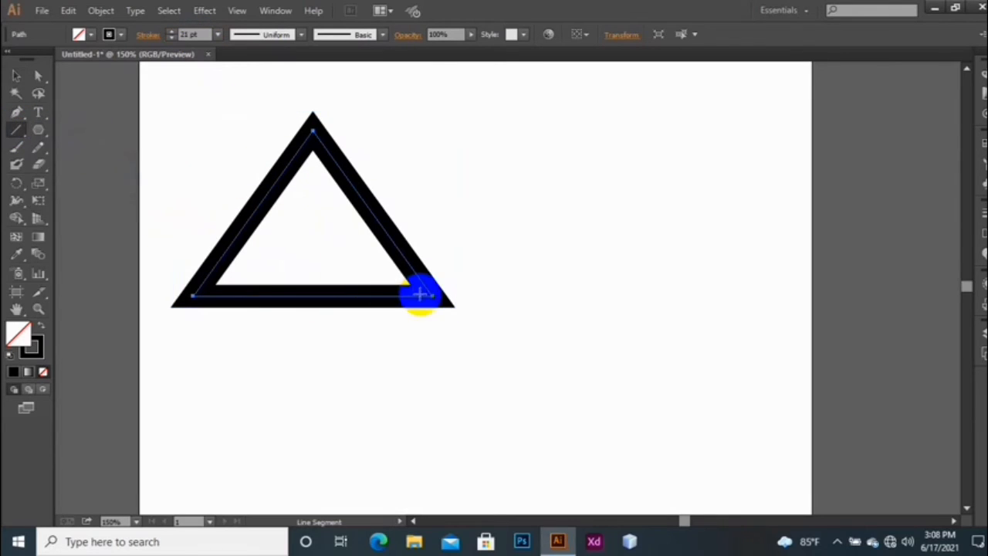
{"action": "left_click_drag", "start_coordinate": [433, 297], "coordinate": [512, 429]}
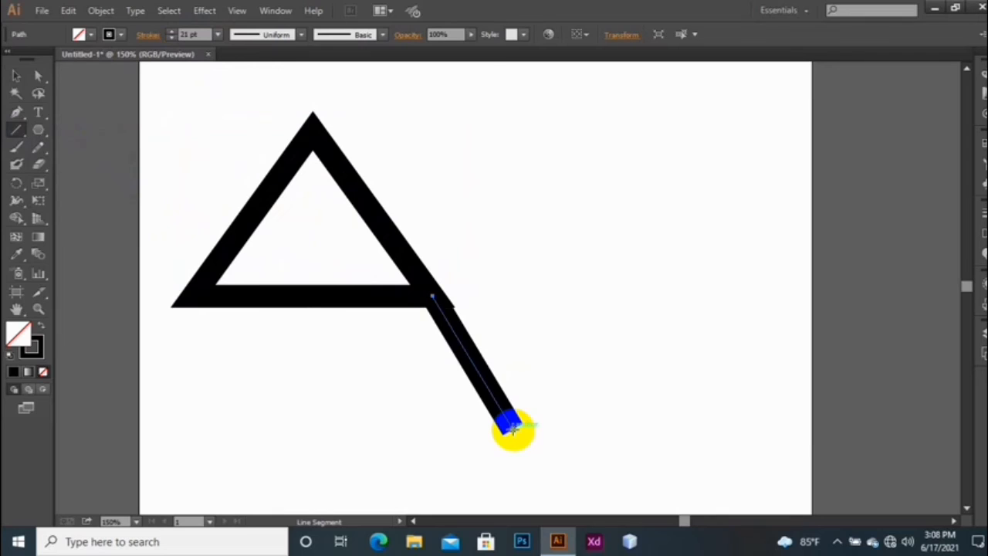
{"action": "key", "text": "ctrl+z"}
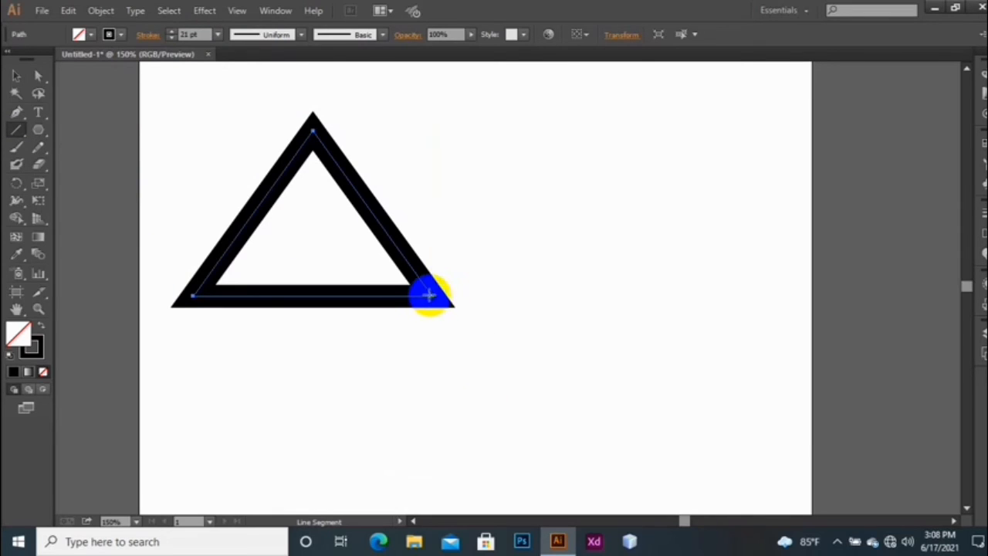
{"action": "left_click_drag", "start_coordinate": [433, 296], "coordinate": [509, 398]}
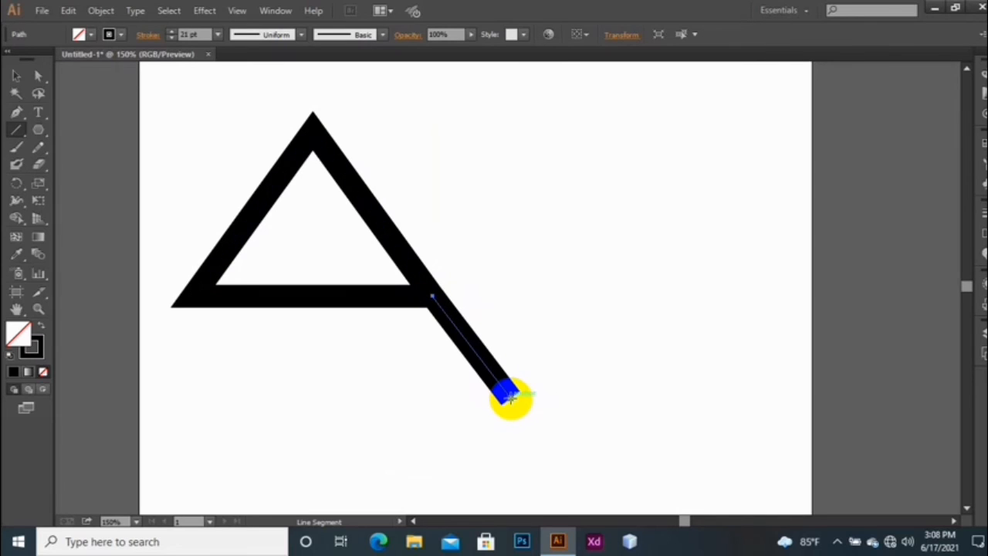
{"action": "scroll", "coordinate": [511, 396], "scroll_direction": "up", "scroll_amount": 2}
{"action": "left_click", "coordinate": [15, 76]}
{"action": "left_click", "coordinate": [220, 138]}
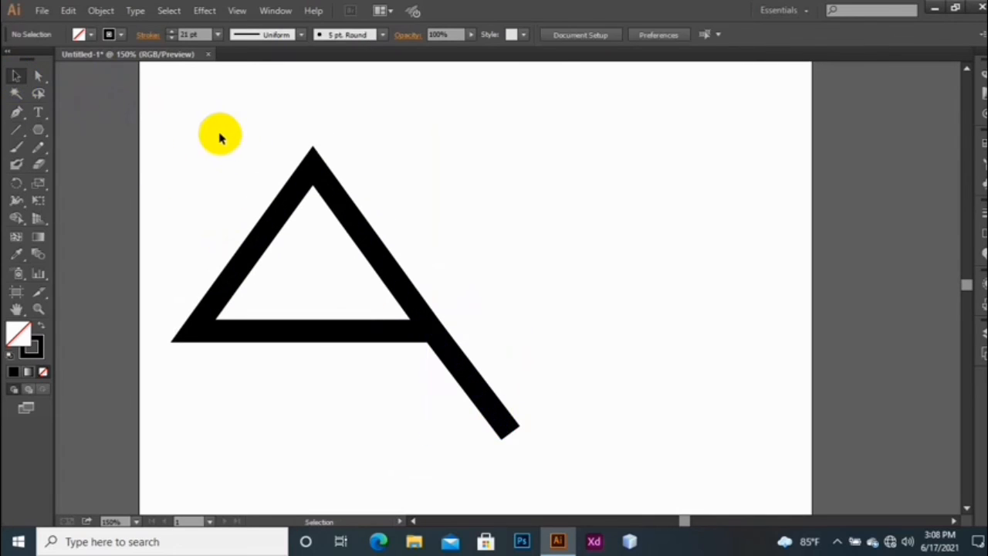
- Expand the fill and stroke of the triangle and the diagonal line
{"action": "left_click_drag", "start_coordinate": [220, 137], "coordinate": [536, 437]}
{"action": "left_click", "coordinate": [326, 335]}
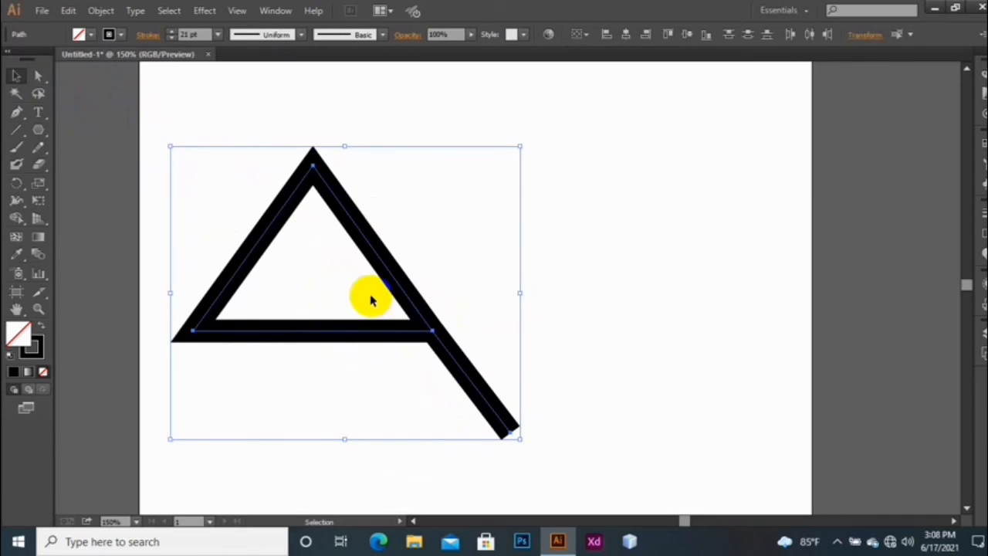
{"action": "left_click", "coordinate": [100, 10]}
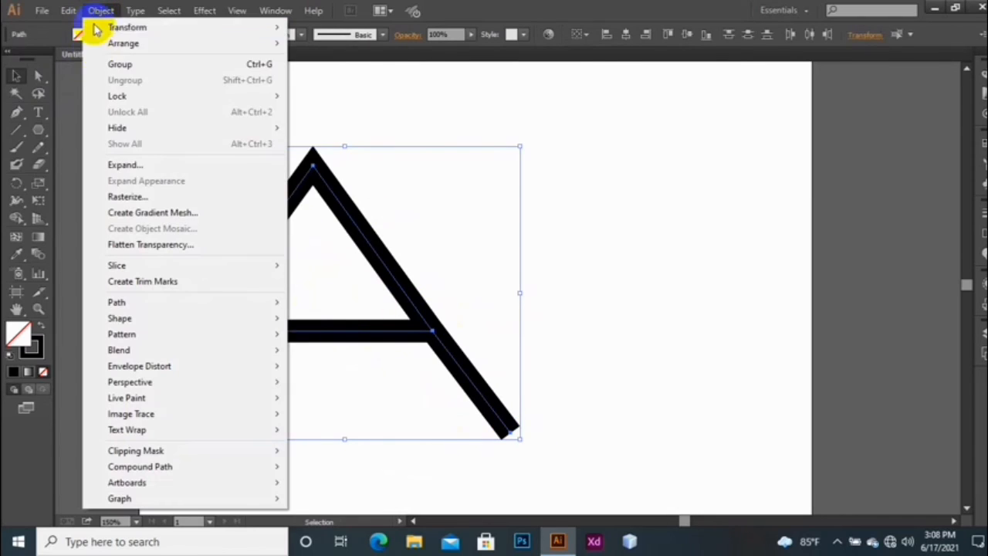
{"action": "left_click", "coordinate": [153, 165]}
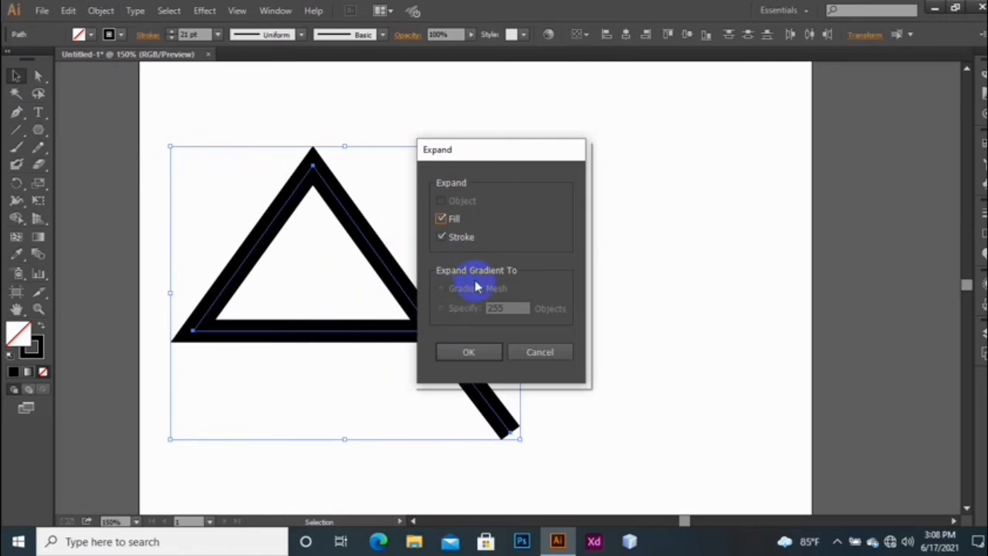
{"action": "left_click", "coordinate": [458, 354]}
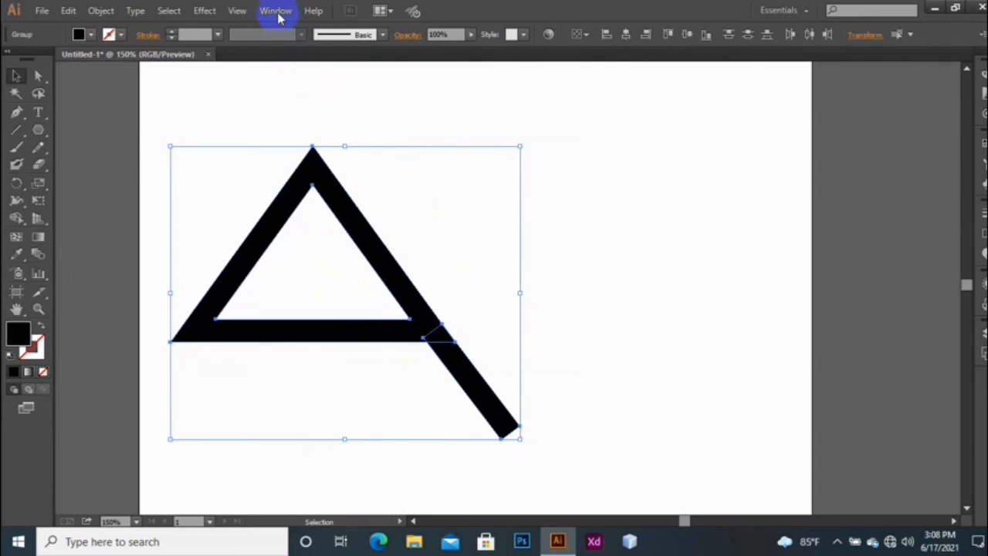
- Unite the expanded triangle and line into one shape with Pathfinder
{"action": "left_click", "coordinate": [277, 11]}
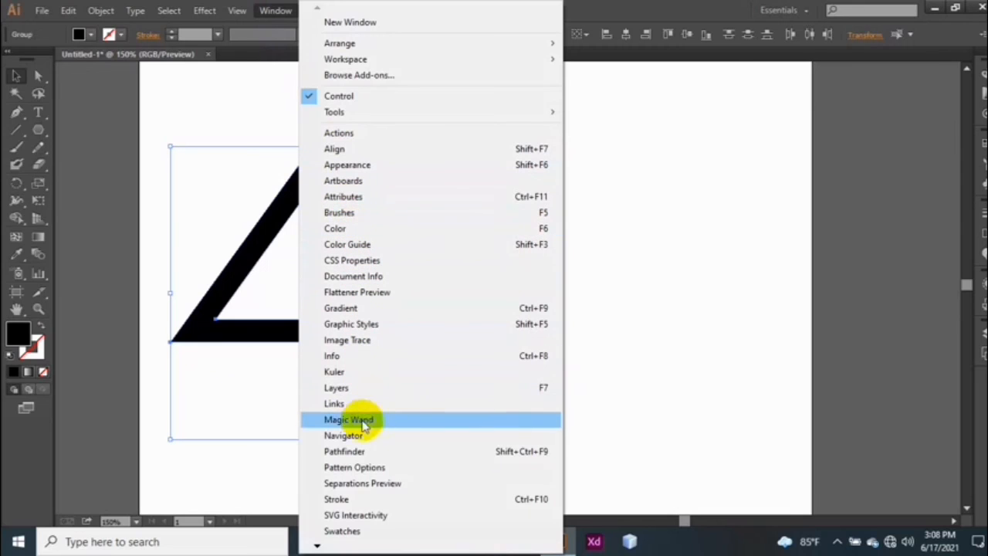
{"action": "left_click", "coordinate": [358, 454]}
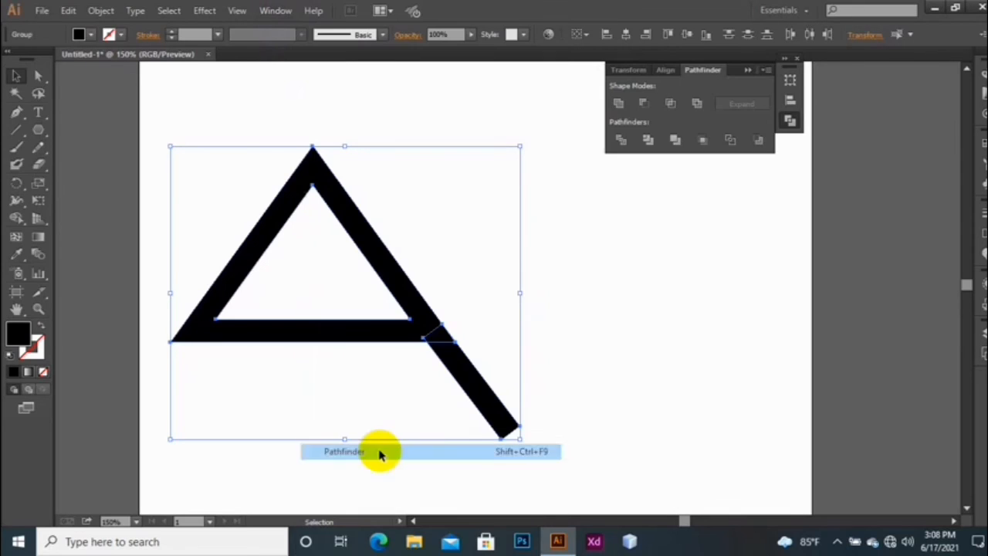
{"action": "left_click", "coordinate": [617, 105]}
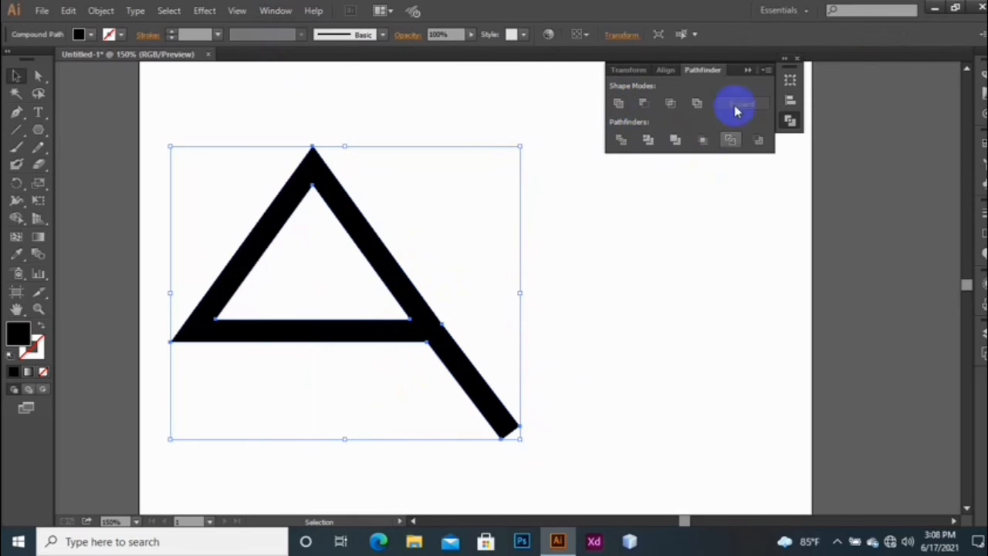
{"action": "left_click", "coordinate": [747, 71]}
{"action": "left_click", "coordinate": [797, 59]}
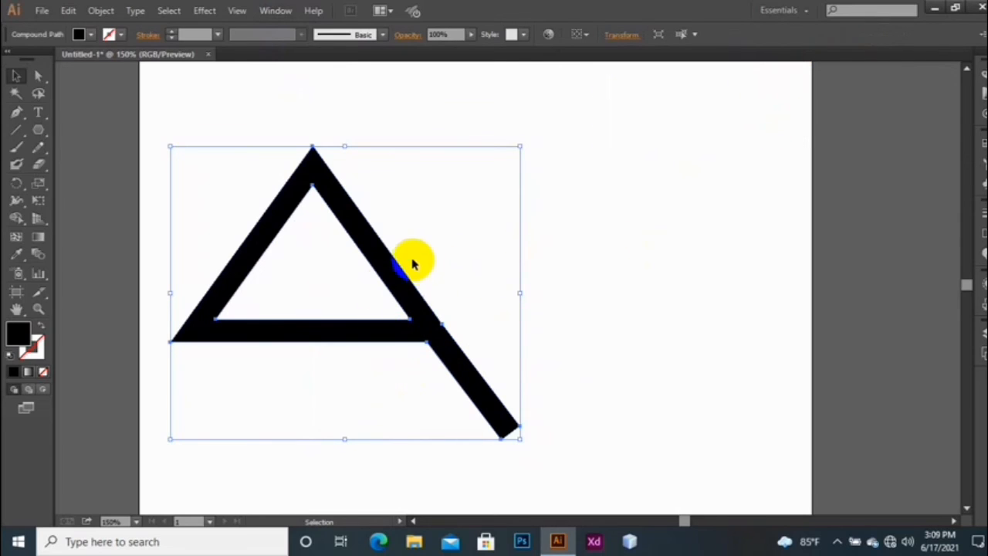
- Create a reflected copy of the united shape across the vertical axis
{"action": "right_click", "coordinate": [409, 287]}
{"action": "mouse_move", "coordinate": [456, 389]}
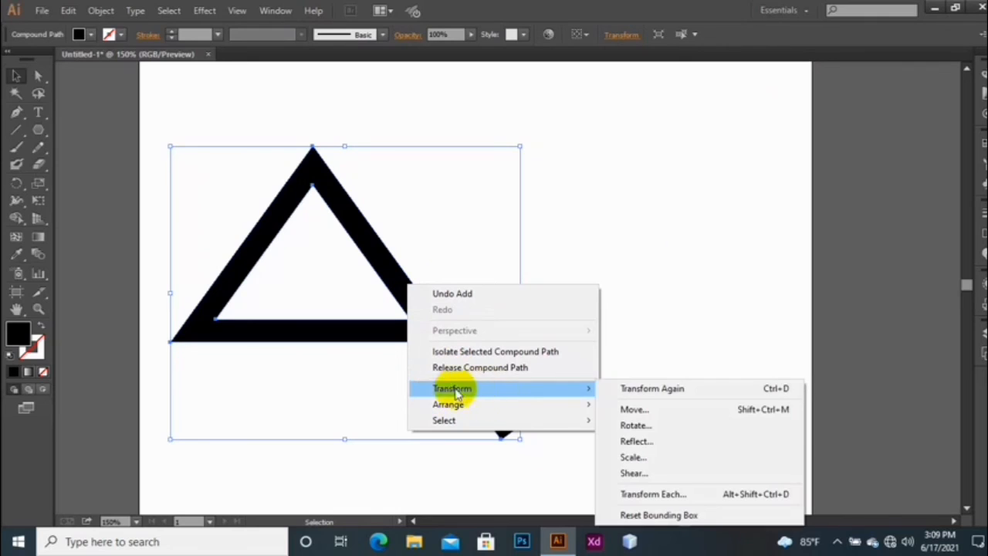
{"action": "left_click", "coordinate": [656, 441]}
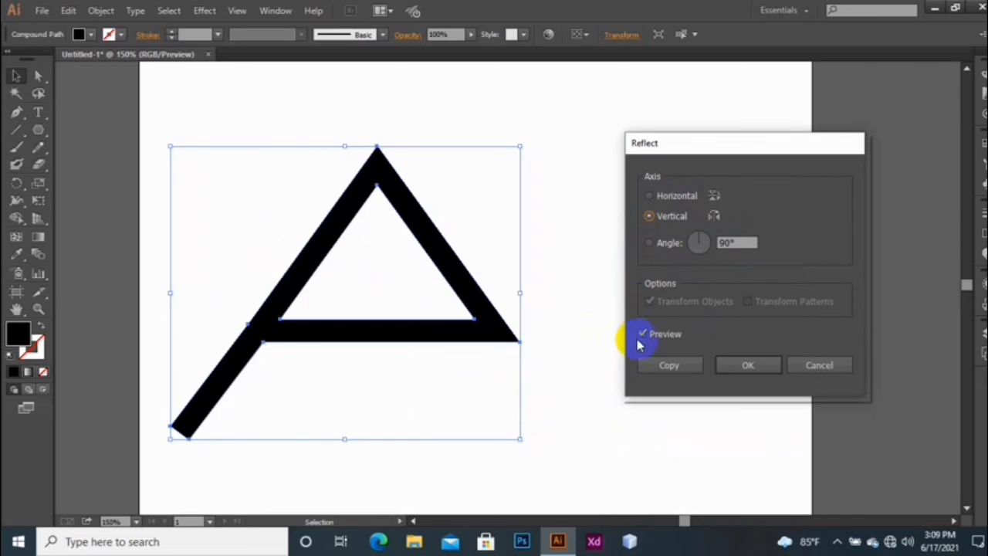
{"action": "left_click", "coordinate": [668, 369]}
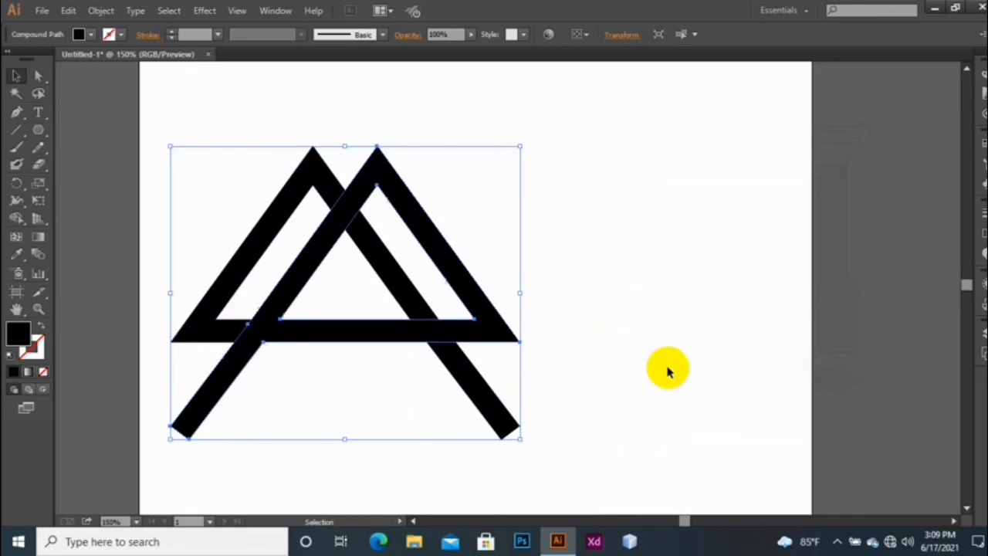
- Move the mirrored copy horizontally to the right so its diagonal leg crosses the original's at the triangles' inner base corners
{"action": "left_click", "coordinate": [479, 326]}
{"action": "left_click", "coordinate": [601, 324]}
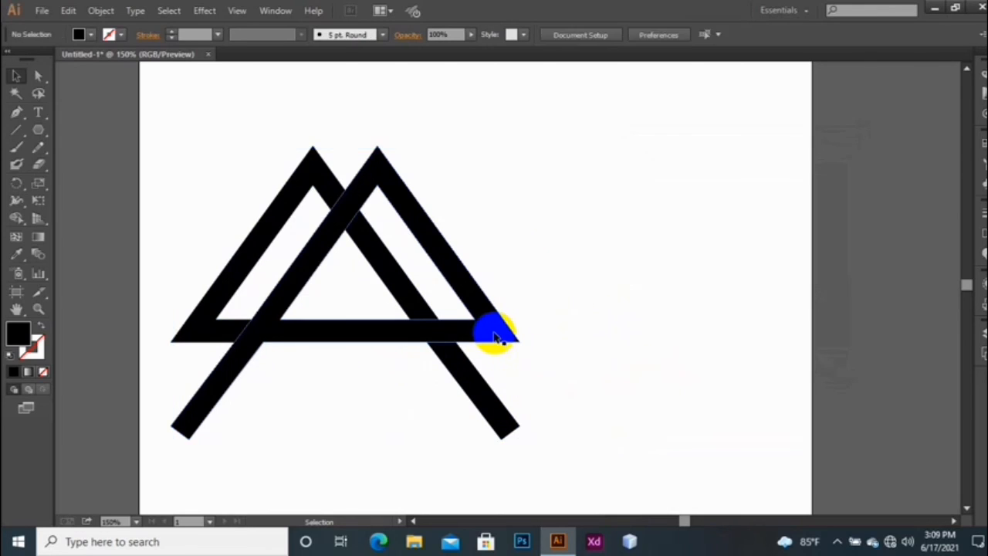
{"action": "left_click", "coordinate": [490, 330]}
{"action": "left_click_drag", "start_coordinate": [494, 334], "coordinate": [676, 333]}
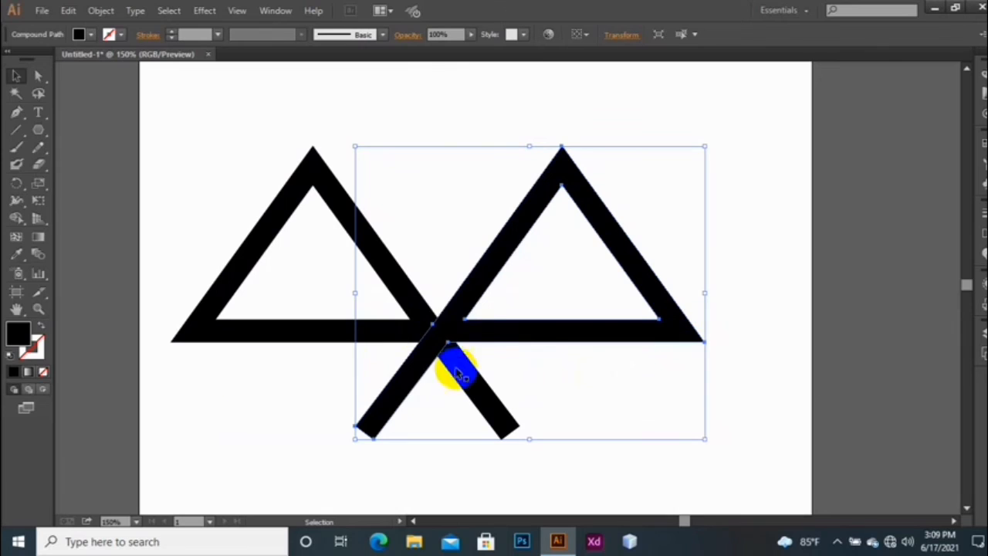
- Draw a black square about 0.52 in wide in the gap between the two triangles' peaks
{"action": "left_click", "coordinate": [435, 132]}
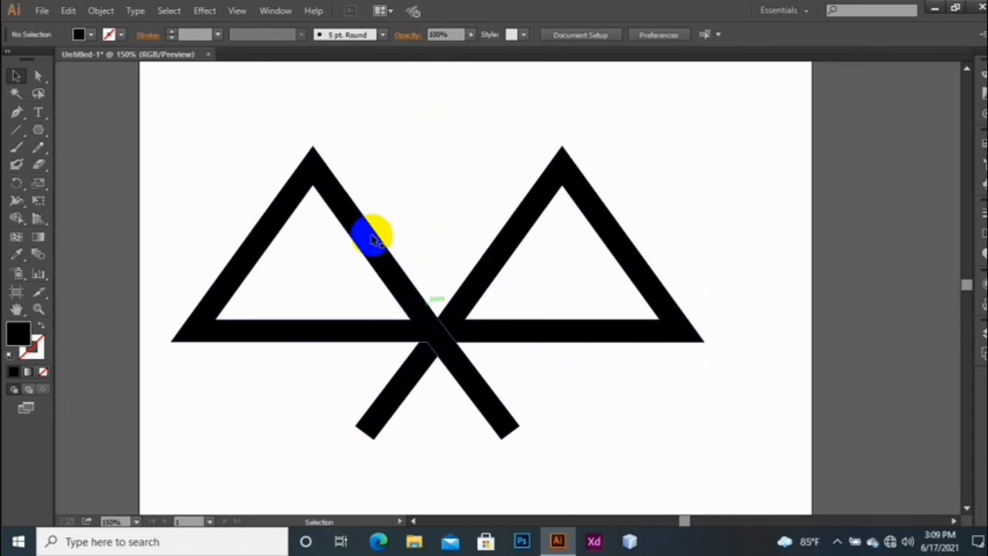
{"action": "left_click_drag", "start_coordinate": [34, 132], "coordinate": [66, 141]}
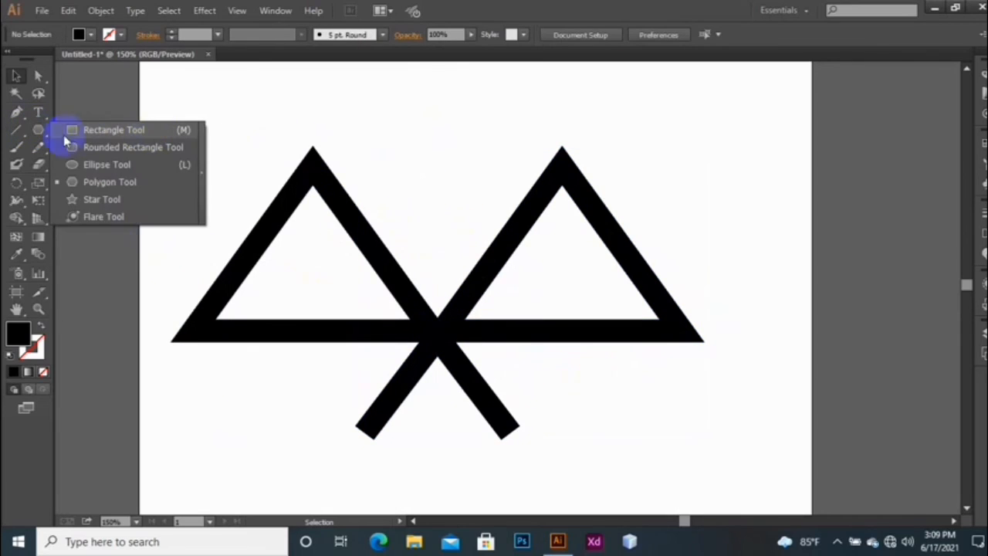
{"action": "left_click_drag", "start_coordinate": [128, 133], "coordinate": [128, 132]}
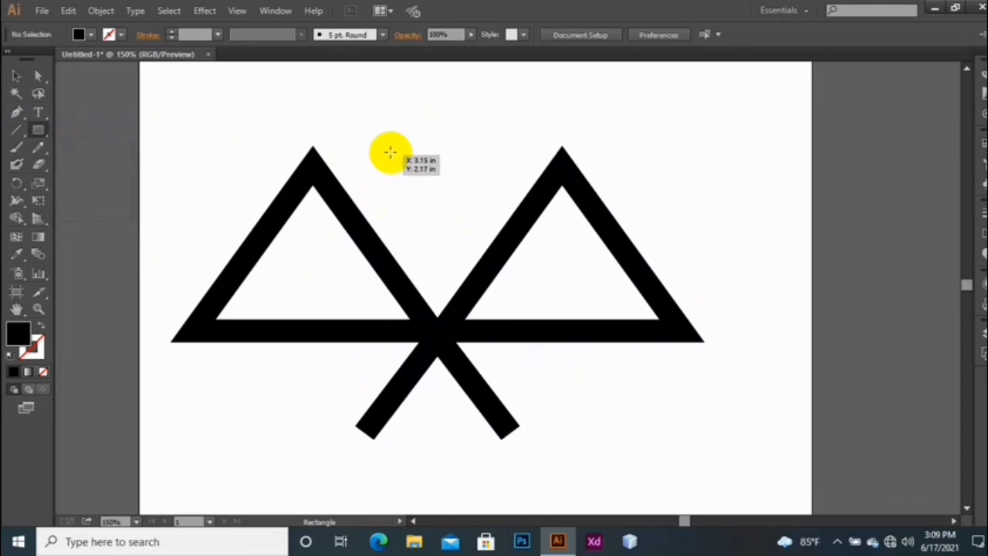
{"action": "left_click_drag", "start_coordinate": [390, 152], "coordinate": [431, 180]}
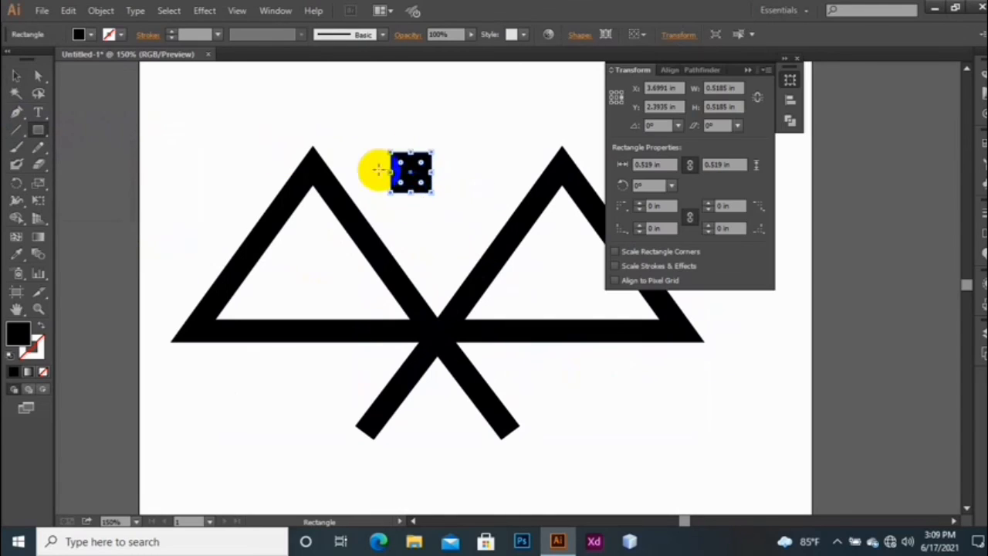
- Rotate the square to 315° so it forms a diamond, and centre it between the two triangles' peaks
{"action": "left_click", "coordinate": [16, 77]}
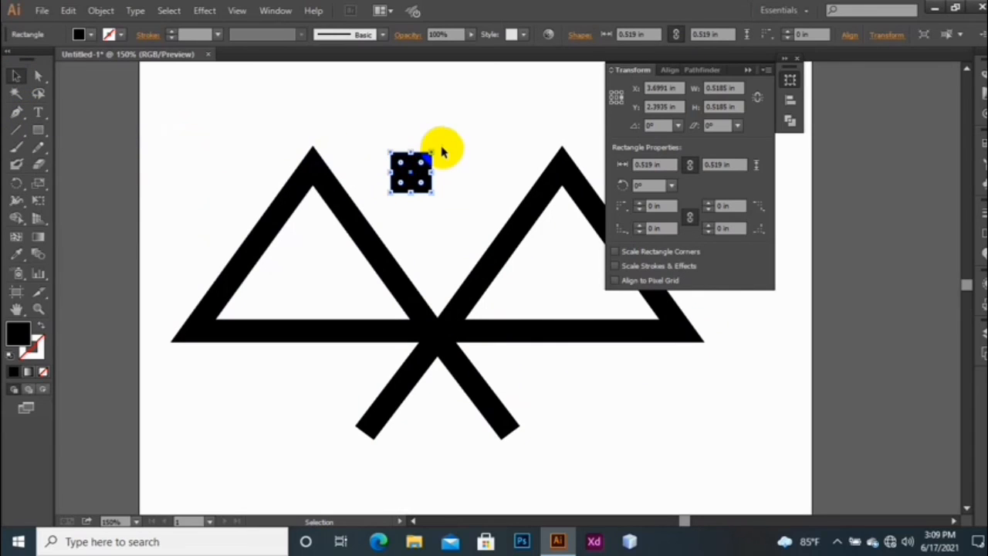
{"action": "left_click_drag", "start_coordinate": [435, 145], "coordinate": [446, 202]}
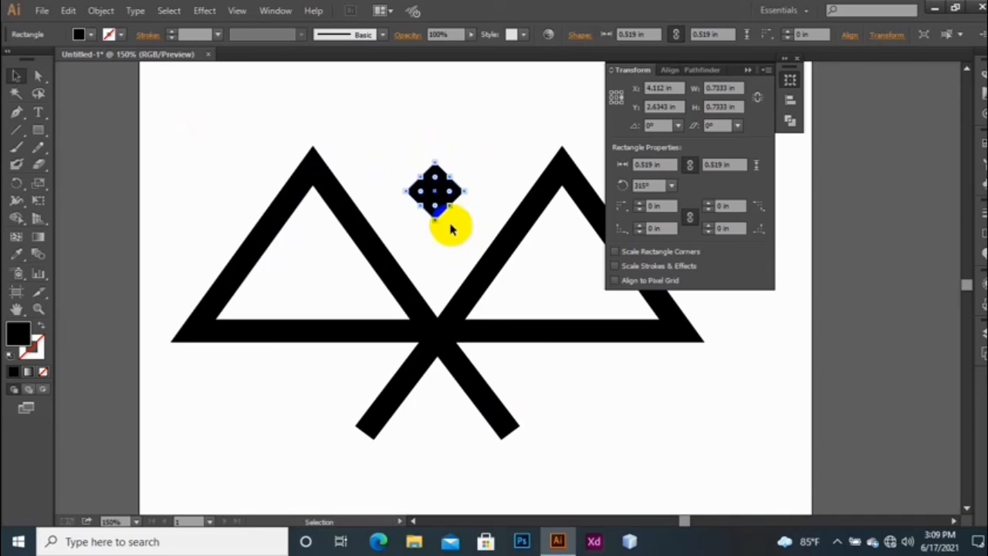
{"action": "left_click", "coordinate": [452, 233]}
- Copy the diamond straight down into the gap between the two crossing diagonal legs
{"action": "scroll", "coordinate": [444, 193], "scroll_direction": "down", "scroll_amount": 1}
{"action": "left_click_drag", "start_coordinate": [436, 155], "coordinate": [452, 395]}
{"action": "left_click", "coordinate": [539, 429]}
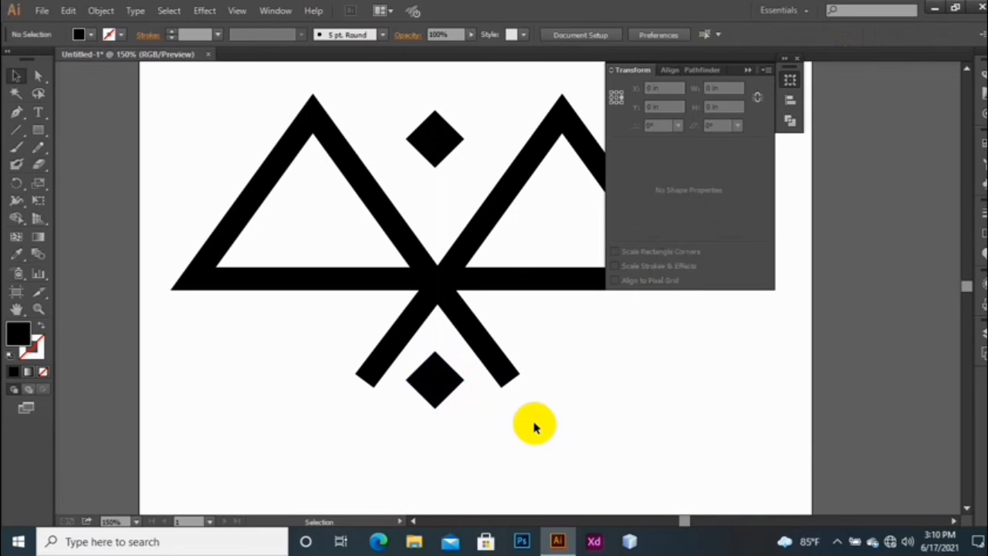
- Close the floating Transform panel set and group both triangle shapes with the two diamonds
{"action": "left_click", "coordinate": [747, 71]}
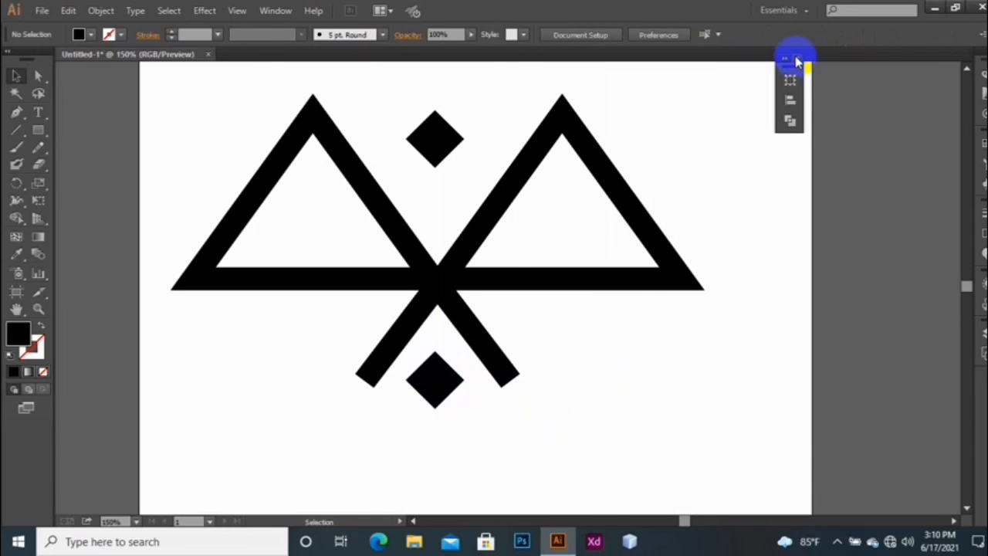
{"action": "left_click", "coordinate": [797, 60]}
{"action": "scroll", "coordinate": [587, 203], "scroll_direction": "down", "scroll_amount": 2}
{"action": "left_click_drag", "start_coordinate": [399, 129], "coordinate": [652, 376]}
{"action": "key", "text": "ctrl+g"}
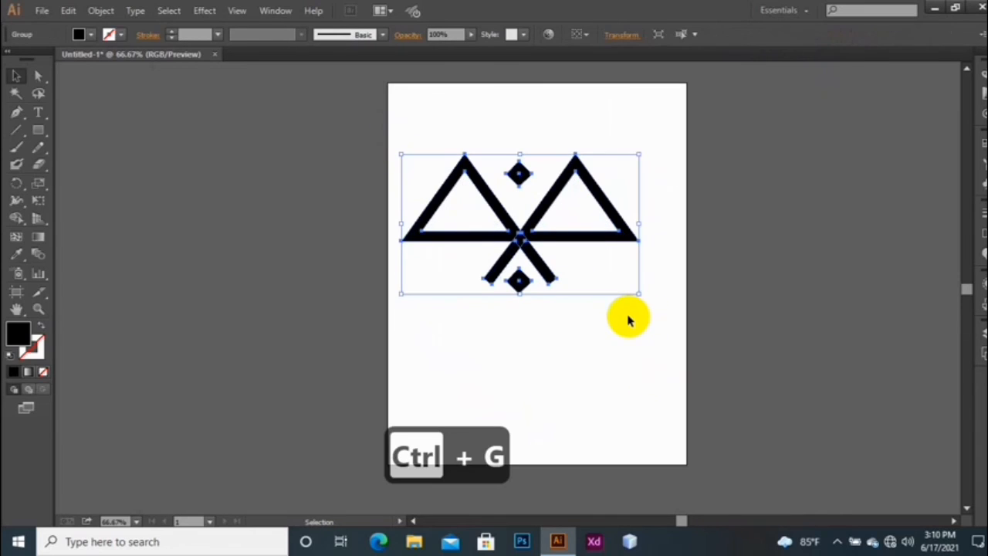
- Rotate the grouped logo a quarter turn clockwise, scale it down and place it near the artboard's centre
{"action": "left_click_drag", "start_coordinate": [642, 146], "coordinate": [637, 402]}
{"action": "left_click_drag", "start_coordinate": [552, 262], "coordinate": [552, 304]}
{"action": "left_click_drag", "start_coordinate": [589, 384], "coordinate": [568, 340]}
{"action": "left_click", "coordinate": [581, 383]}
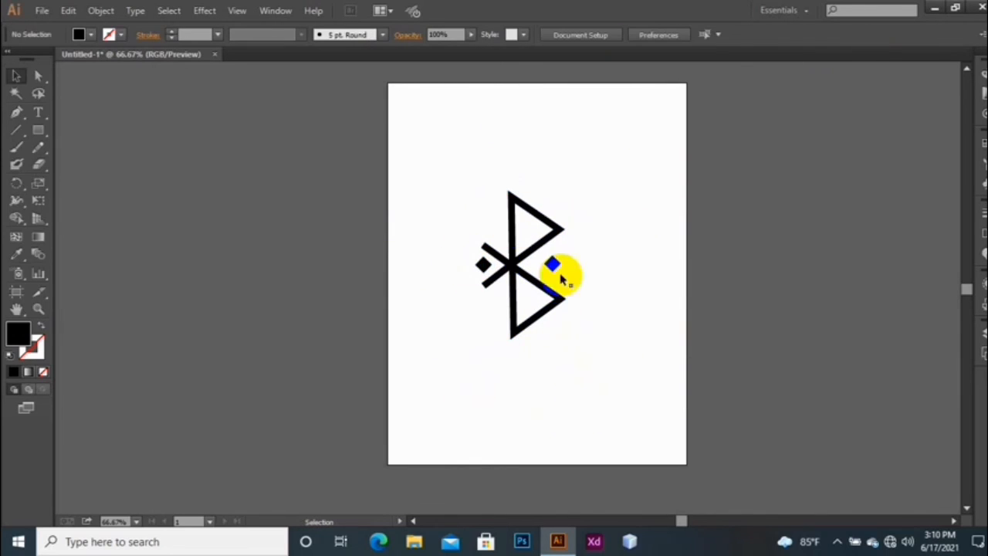